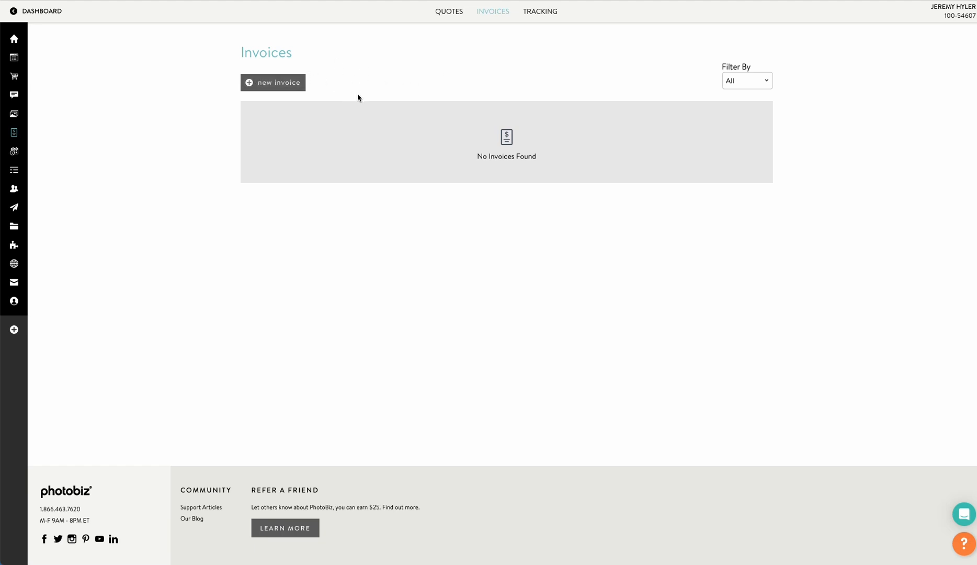
- Examine the type, status and date filter options available for tracking quotes and invoices
left_click(538, 10)
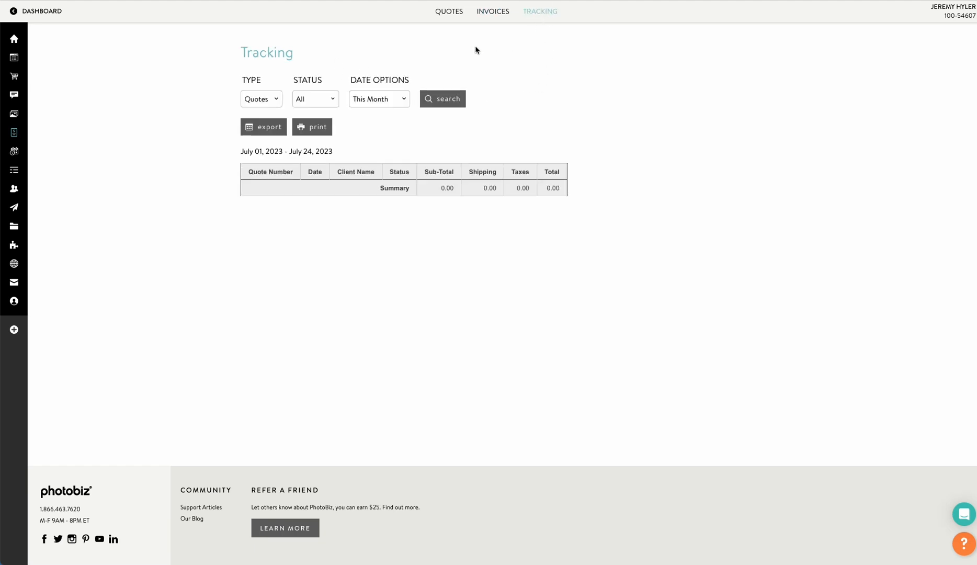
left_click(253, 103)
left_click(373, 50)
left_click(333, 100)
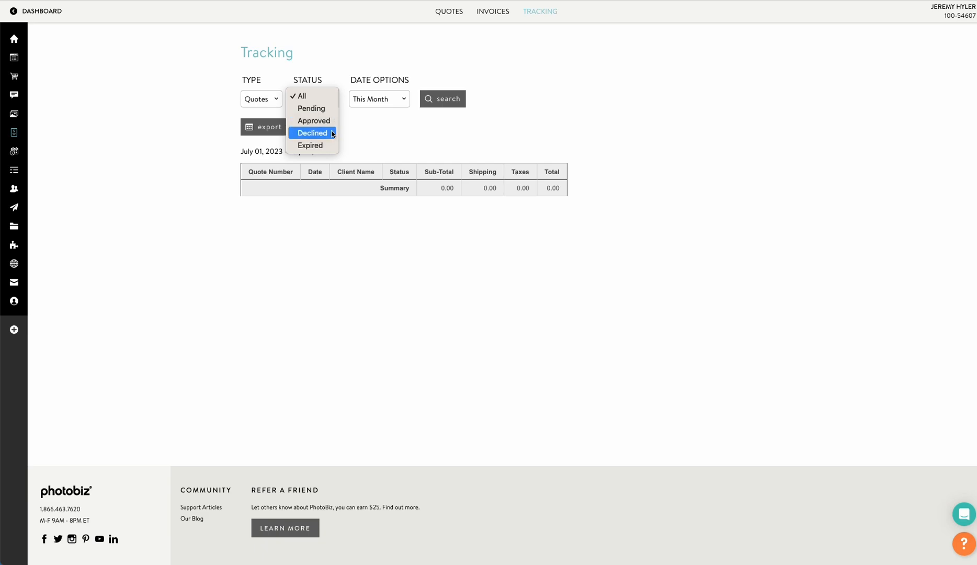
left_click(428, 49)
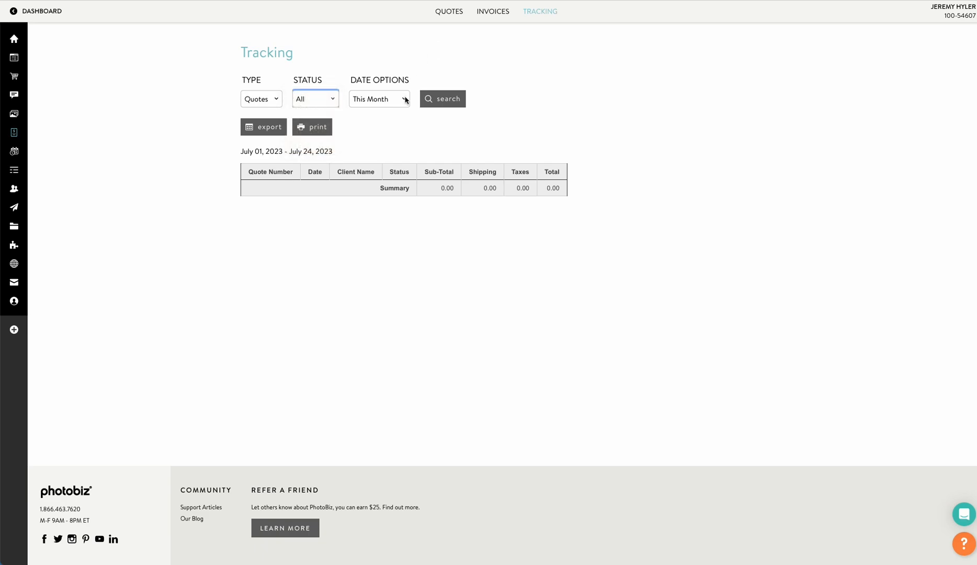
left_click(389, 98)
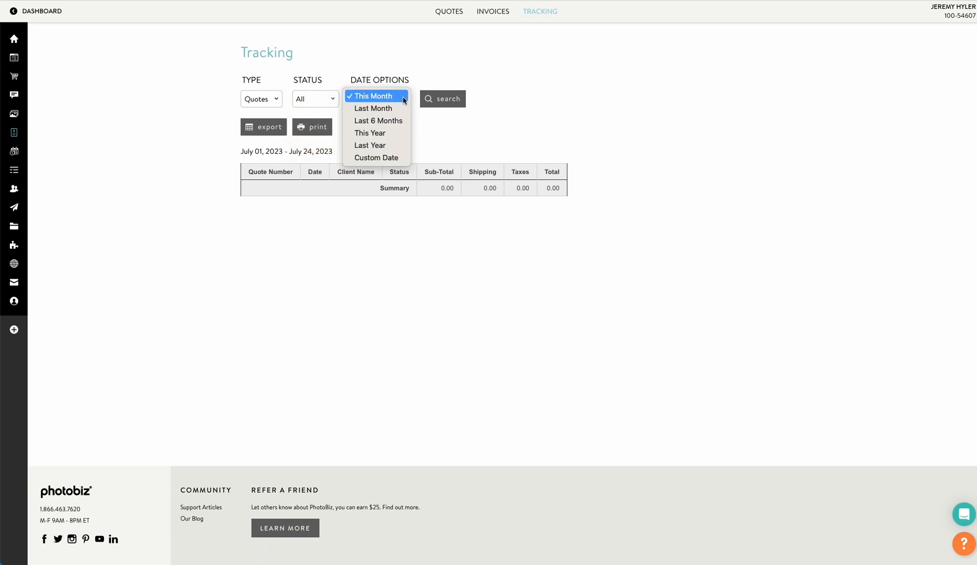
left_click(590, 89)
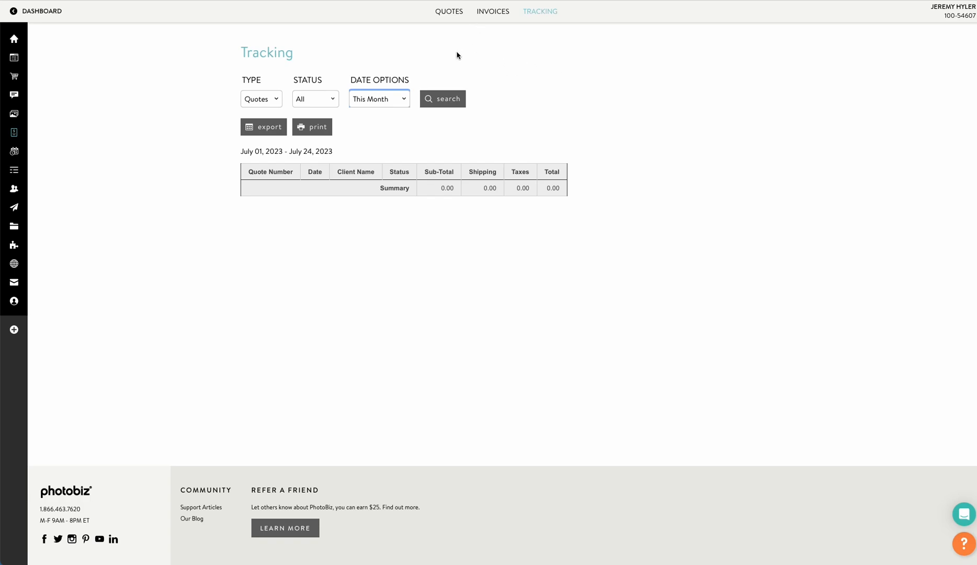
- Create a new quote from the Quotes page
left_click(451, 15)
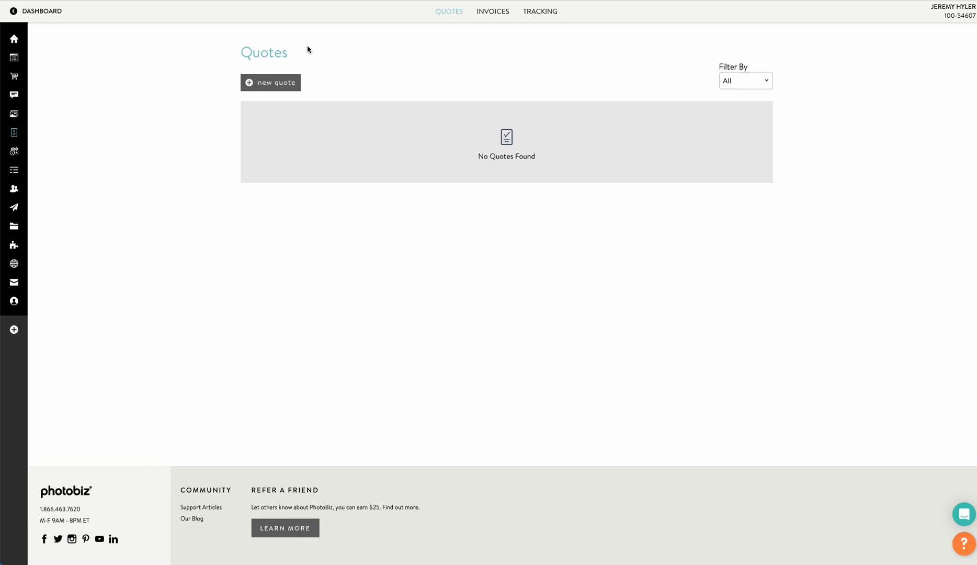
left_click(272, 83)
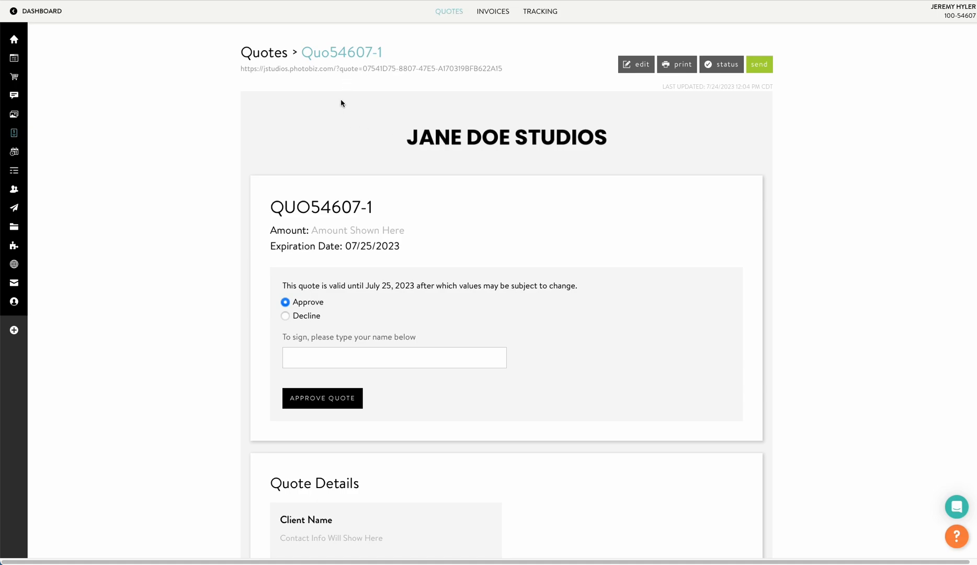
- Review the new quote's preview, from the approve and decline section through the client details, items and footer
scroll(371, 119, "down", 1)
scroll(627, 228, "down", 2)
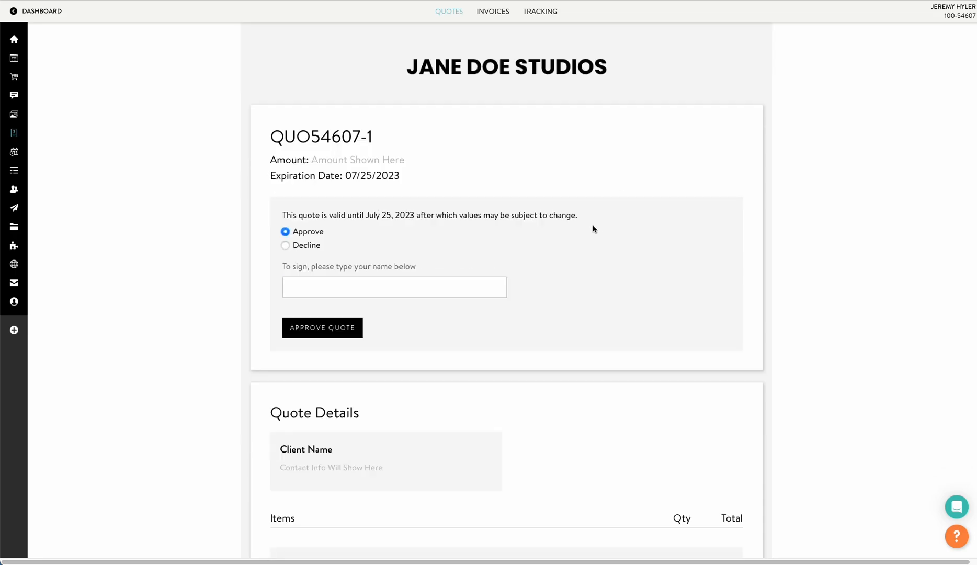
scroll(525, 215, "down", 1)
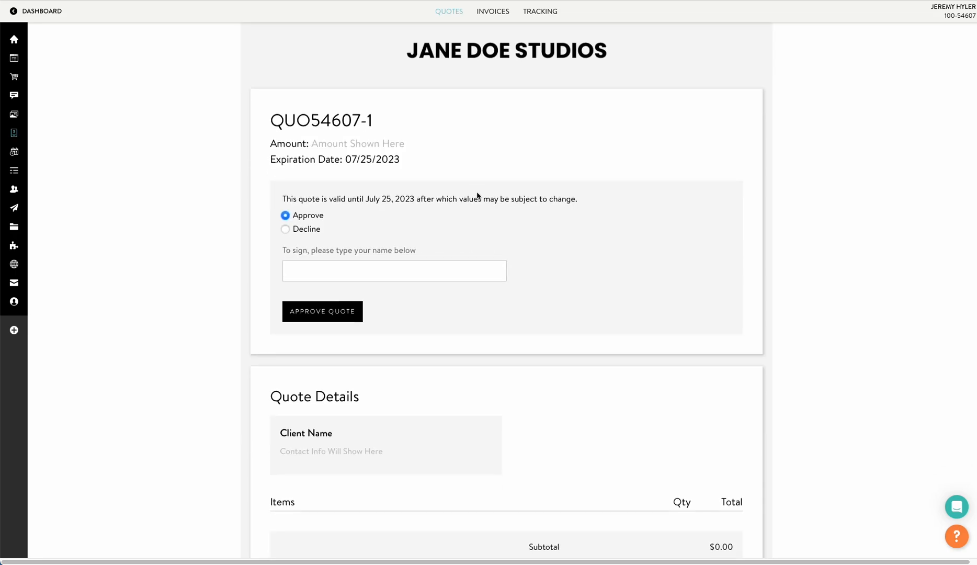
scroll(479, 194, "down", 1)
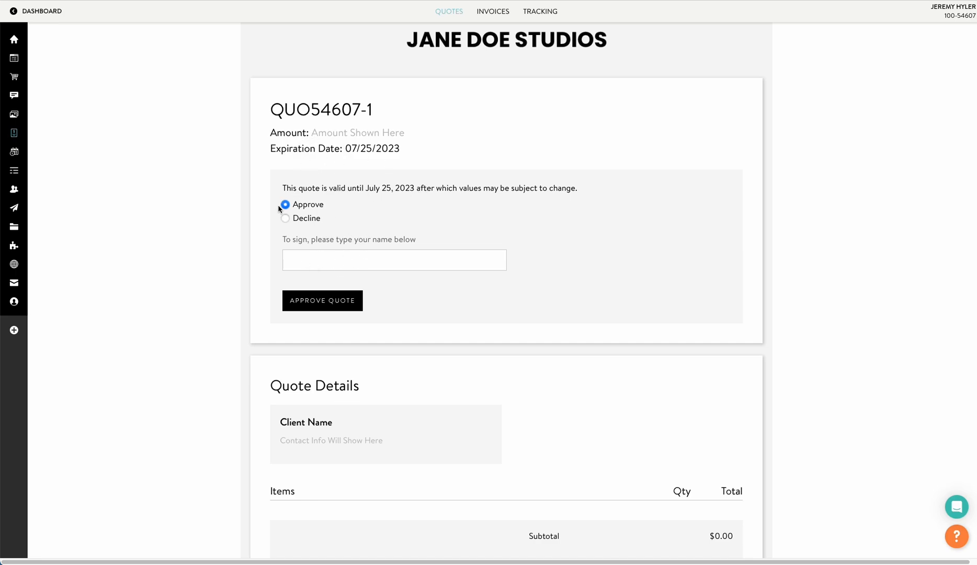
left_click(285, 217)
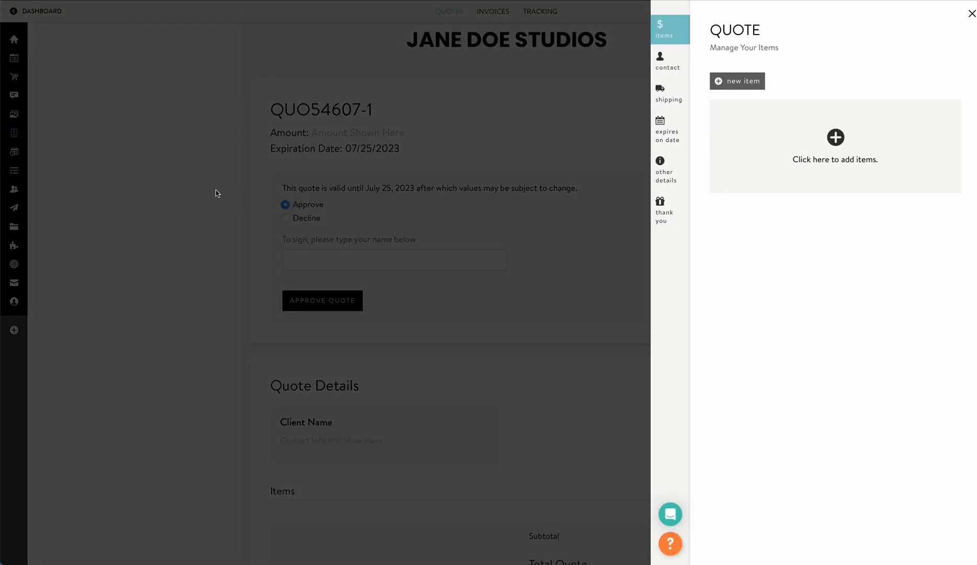
left_click(216, 194)
scroll(324, 236, "down", 1)
scroll(239, 216, "down", 1)
scroll(417, 227, "down", 2)
scroll(365, 247, "down", 2)
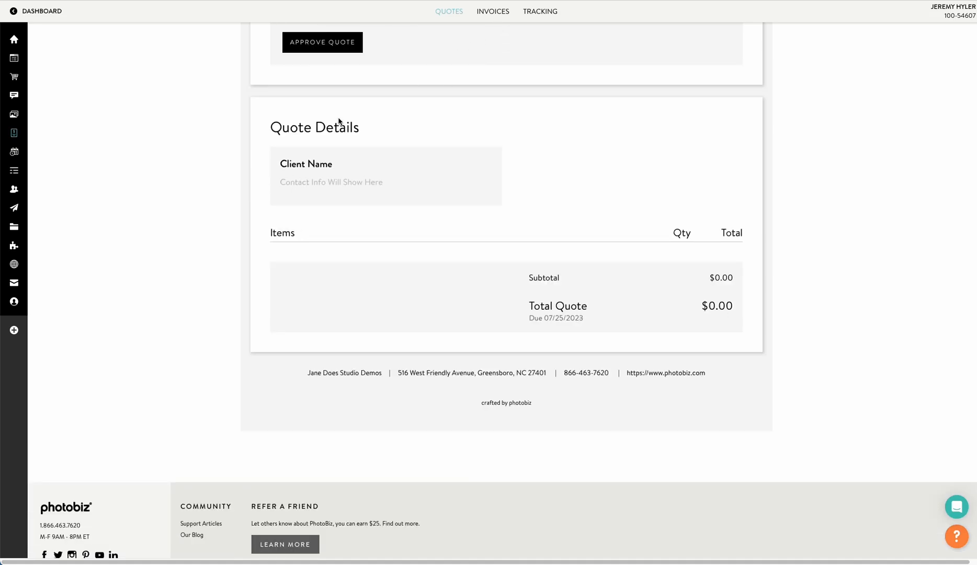
scroll(368, 179, "up", 1)
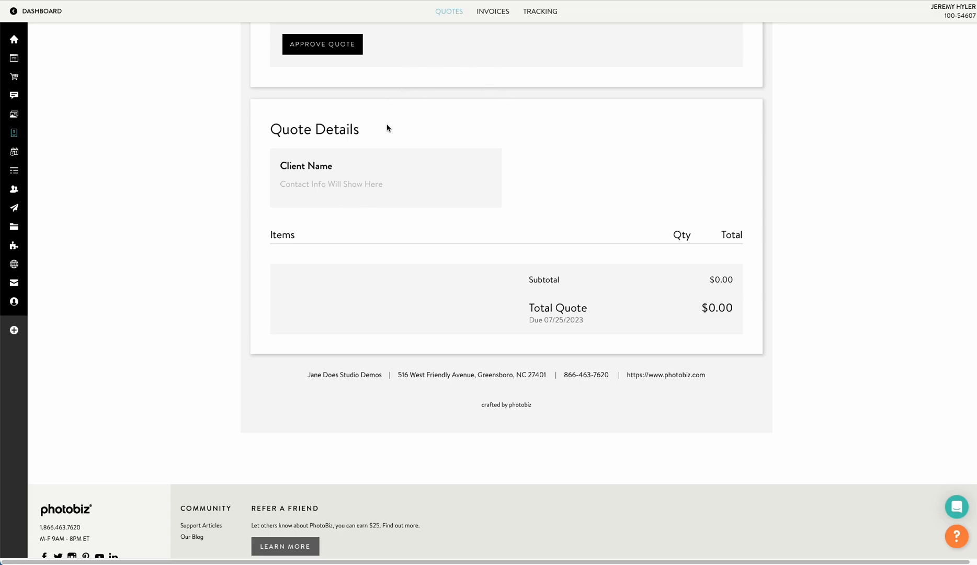
scroll(387, 129, "up", 7)
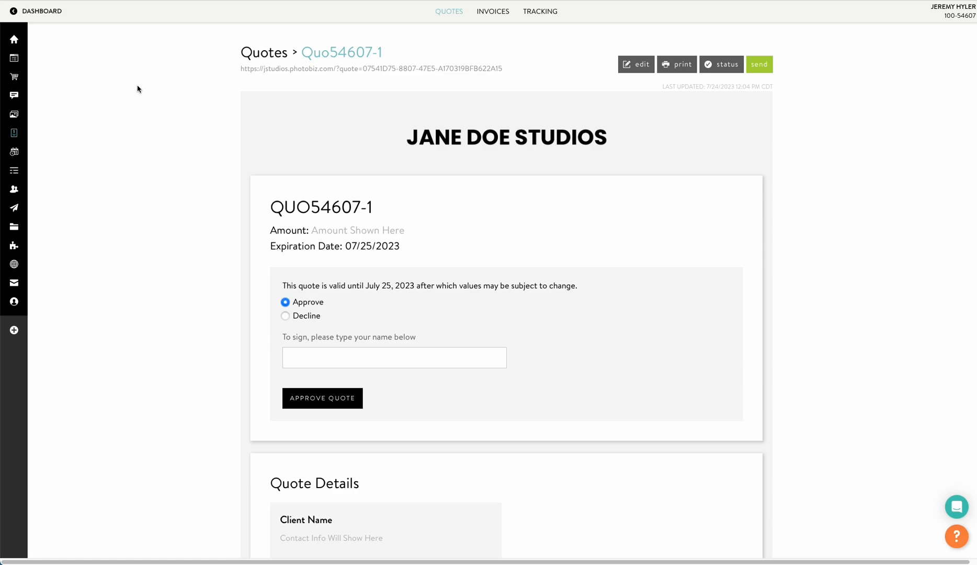
- Look through the prints, digital images, packages and services sold in Ecommerce, including the Wedding Deposits service category
left_click(19, 79)
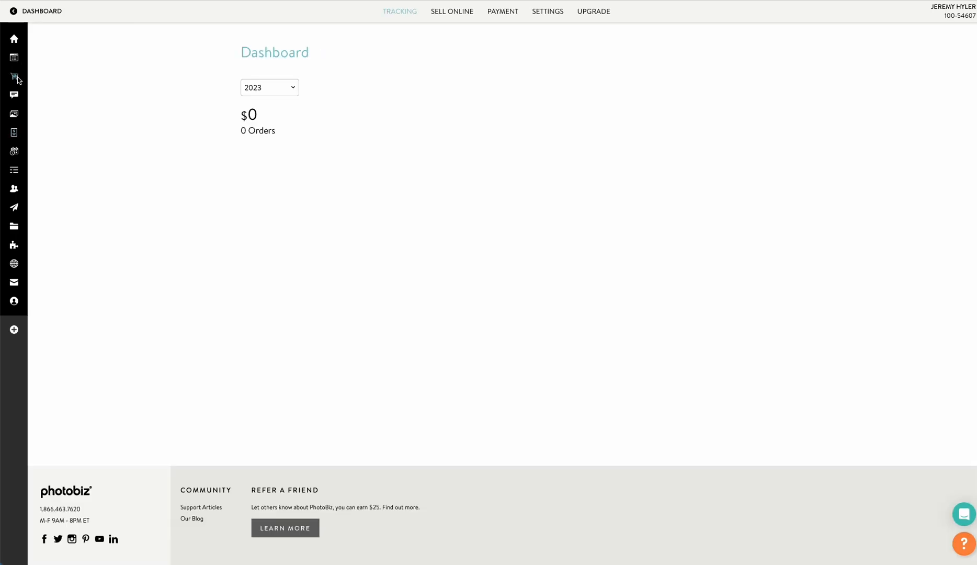
mouse_move(460, 15)
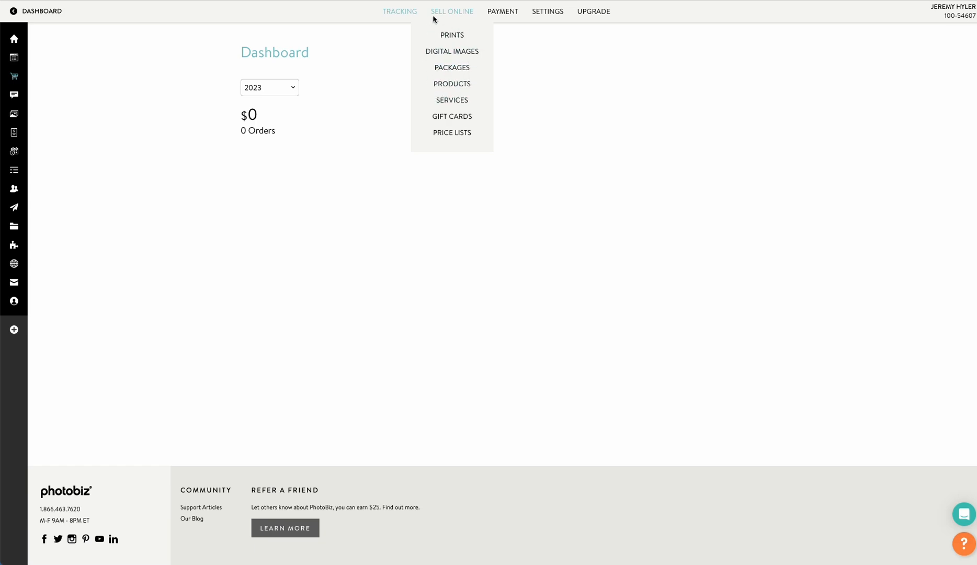
left_click(454, 35)
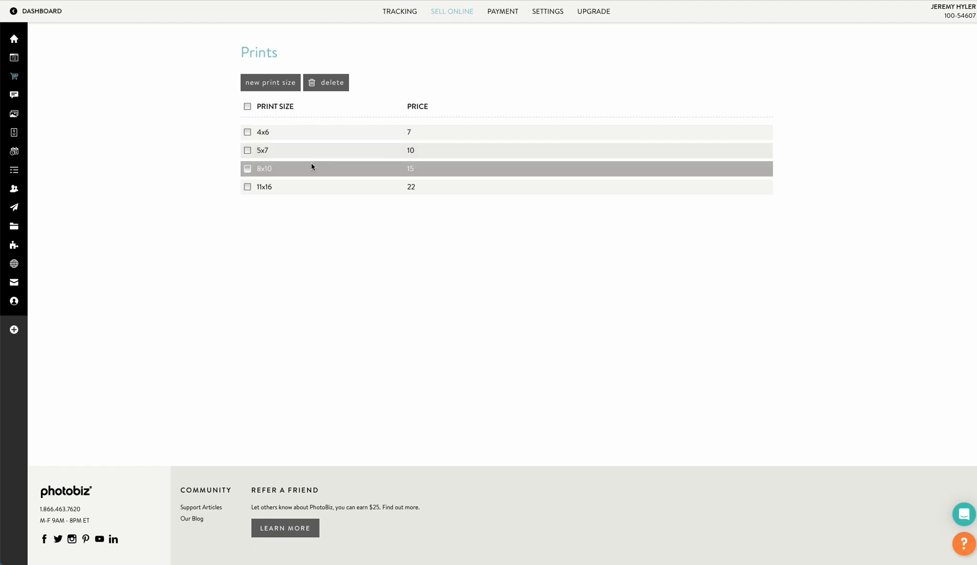
mouse_move(451, 13)
left_click(459, 53)
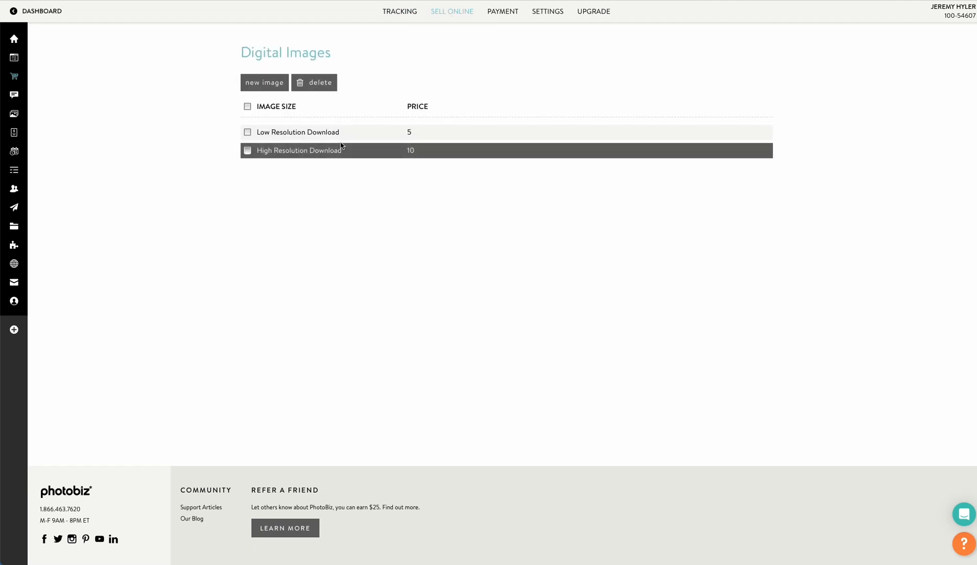
mouse_move(453, 14)
left_click(462, 66)
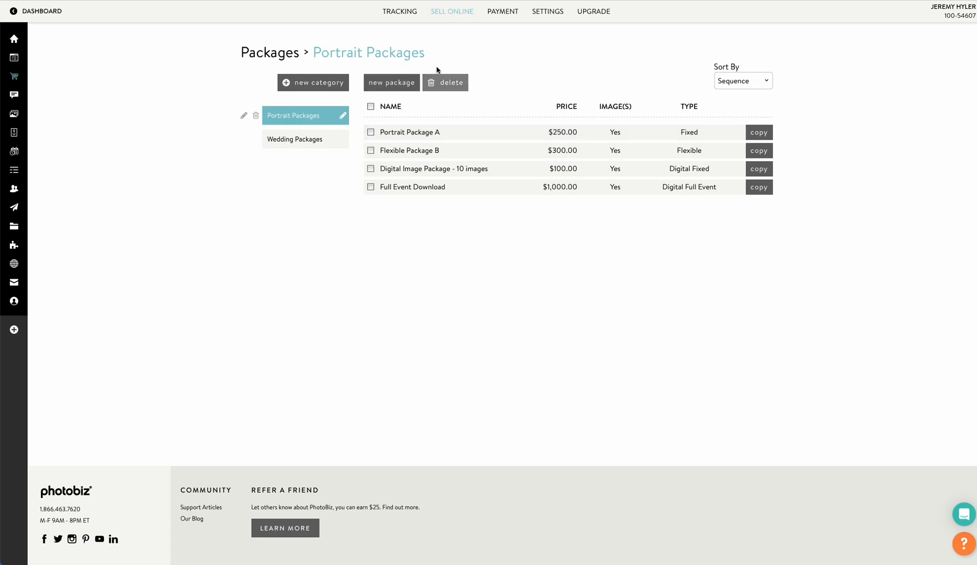
mouse_move(462, 8)
left_click(450, 98)
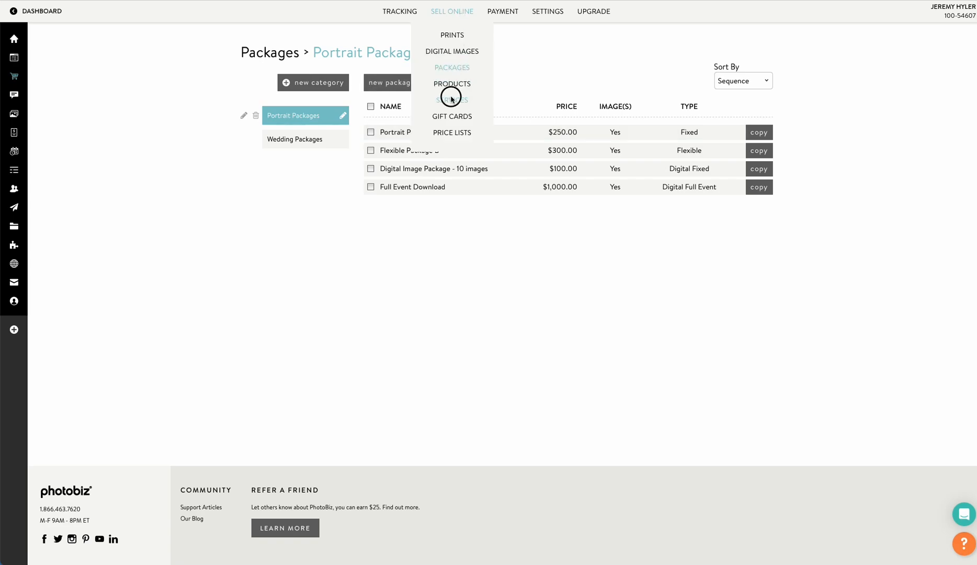
left_click(300, 140)
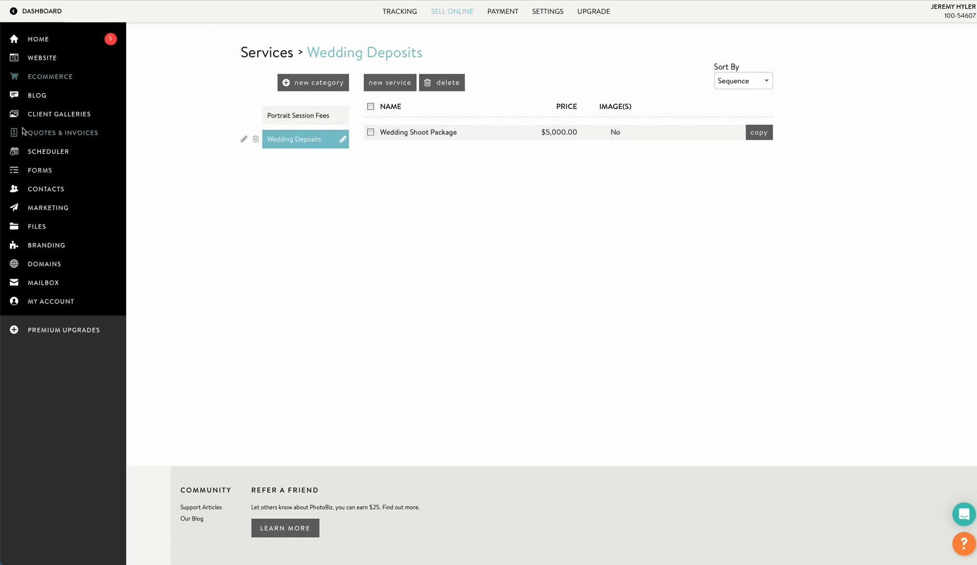
- Return to the new quote's edit settings and review its contact, shipping, expiration date, other details and thank-you message options
left_click(31, 134)
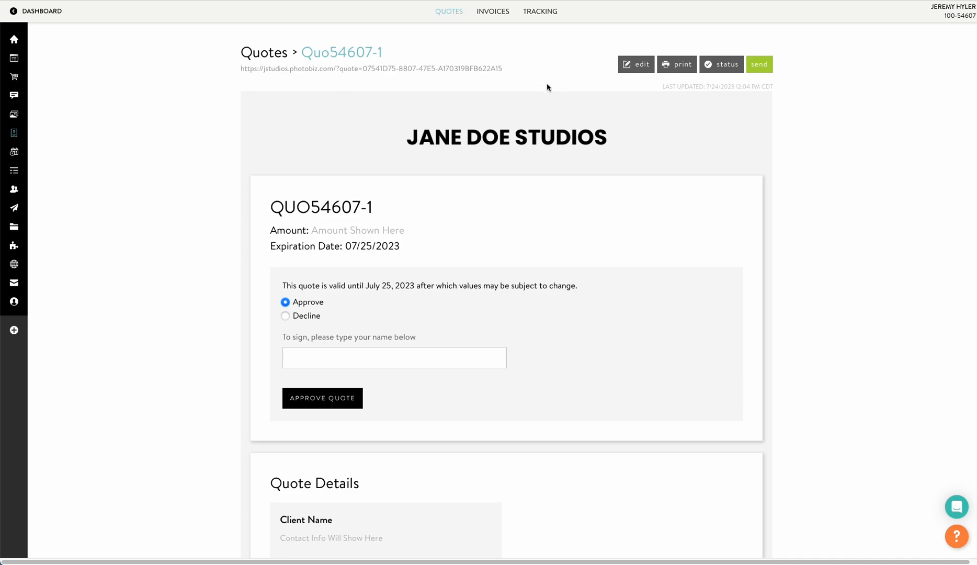
left_click(637, 67)
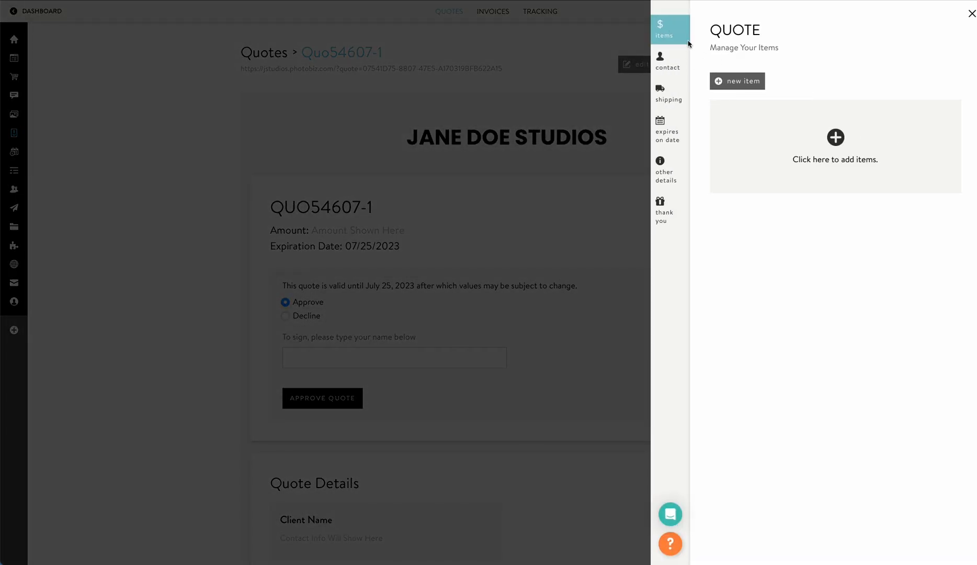
left_click(679, 62)
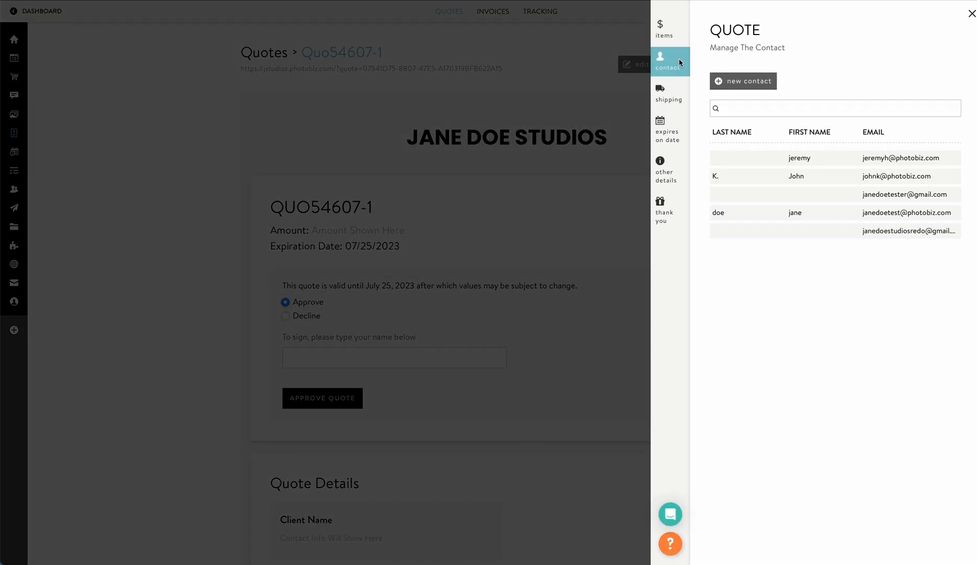
left_click(679, 104)
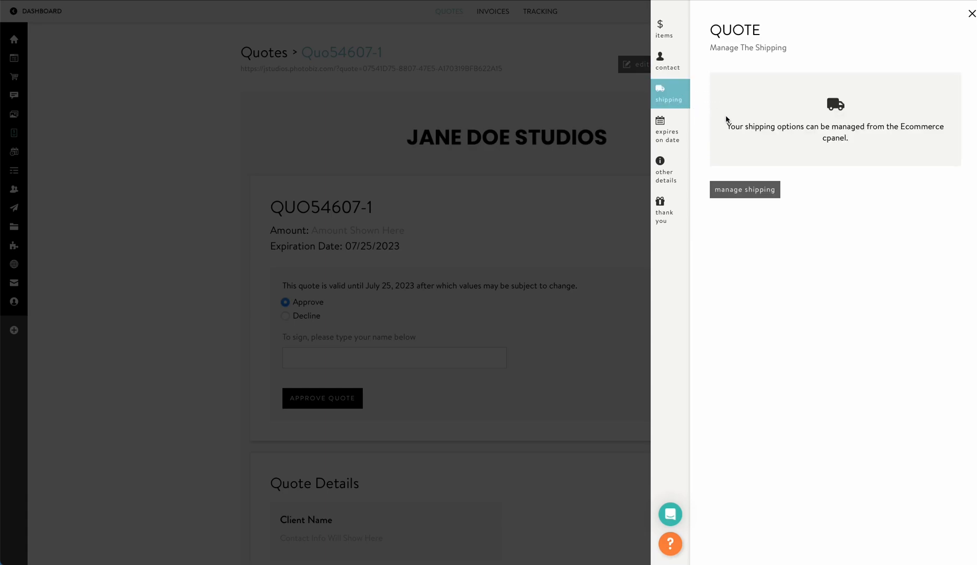
left_click(674, 127)
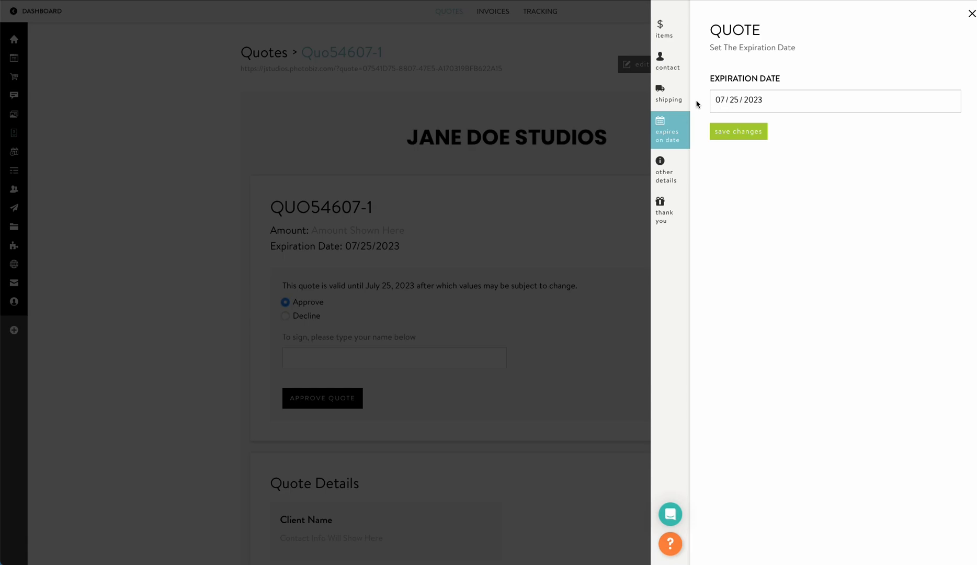
left_click(676, 158)
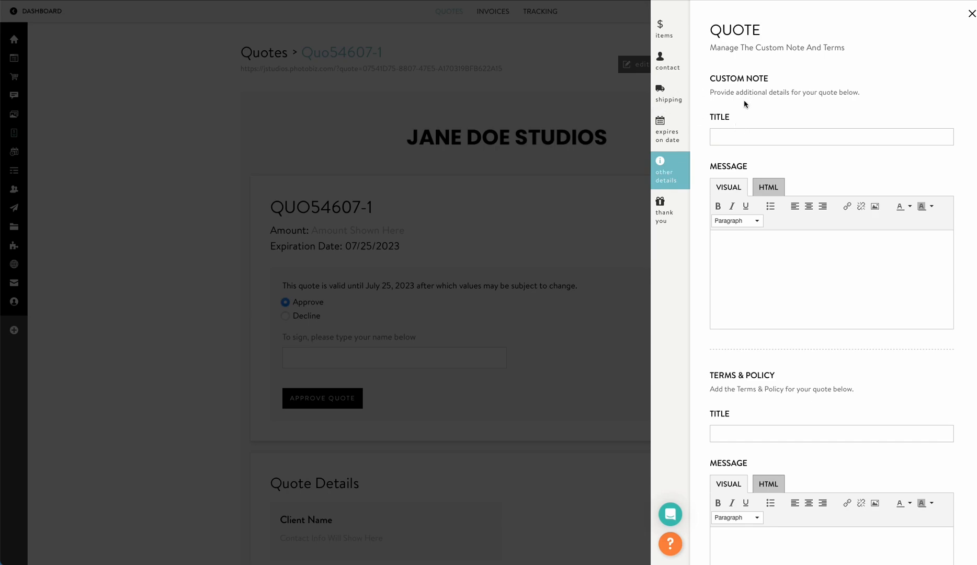
scroll(745, 147, "down", 3)
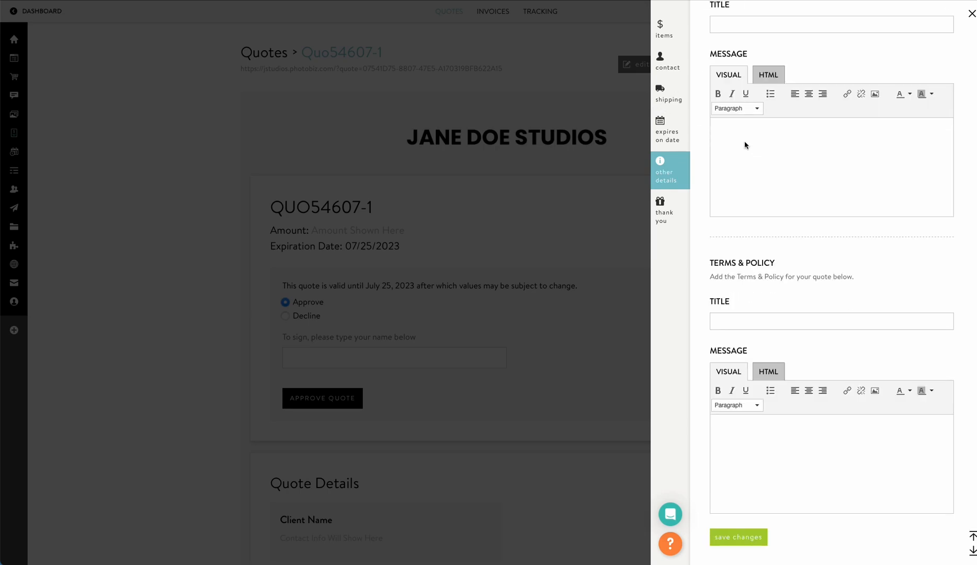
scroll(745, 165, "up", 2)
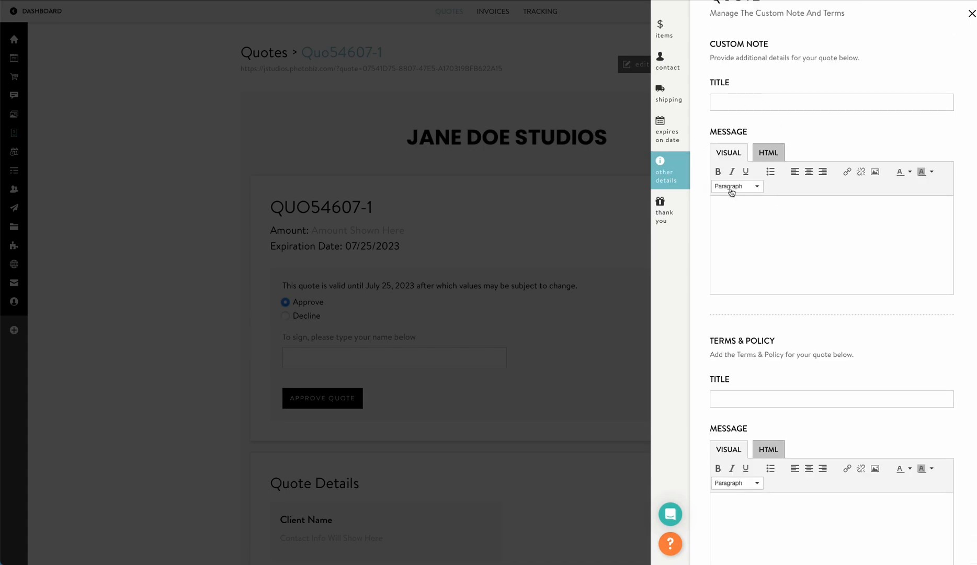
scroll(808, 171, "down", 2)
scroll(745, 168, "up", 3)
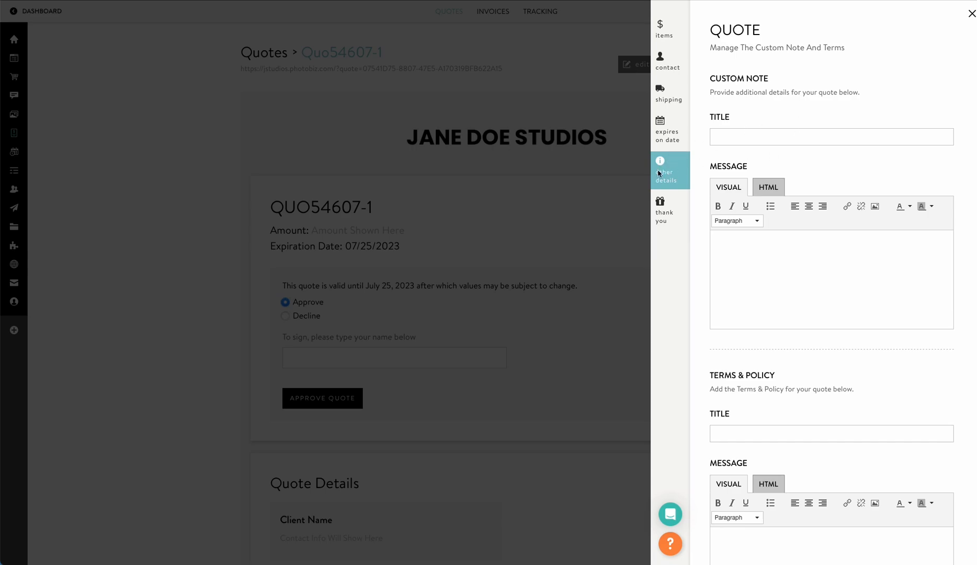
left_click(672, 207)
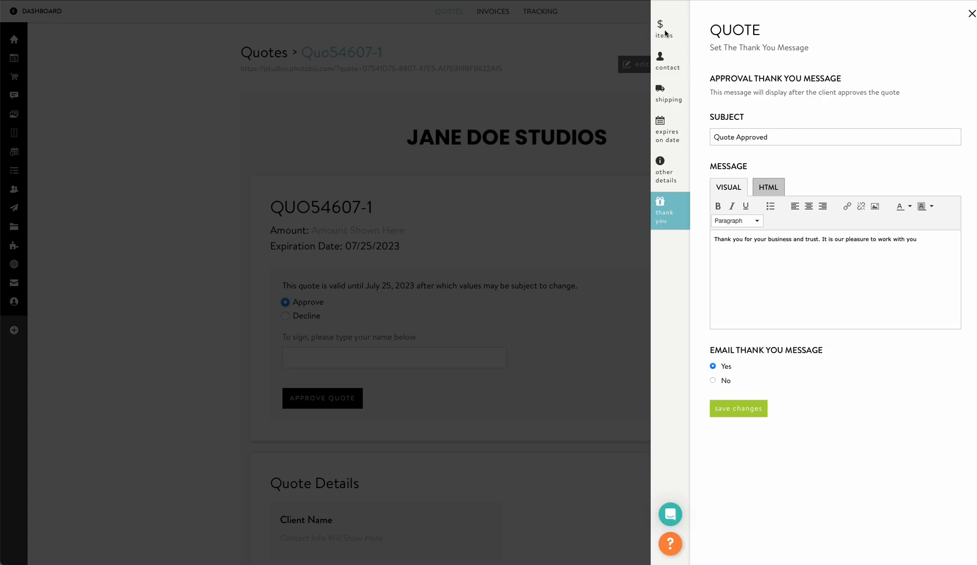
- Assign the first listed contact to the quote
left_click(667, 70)
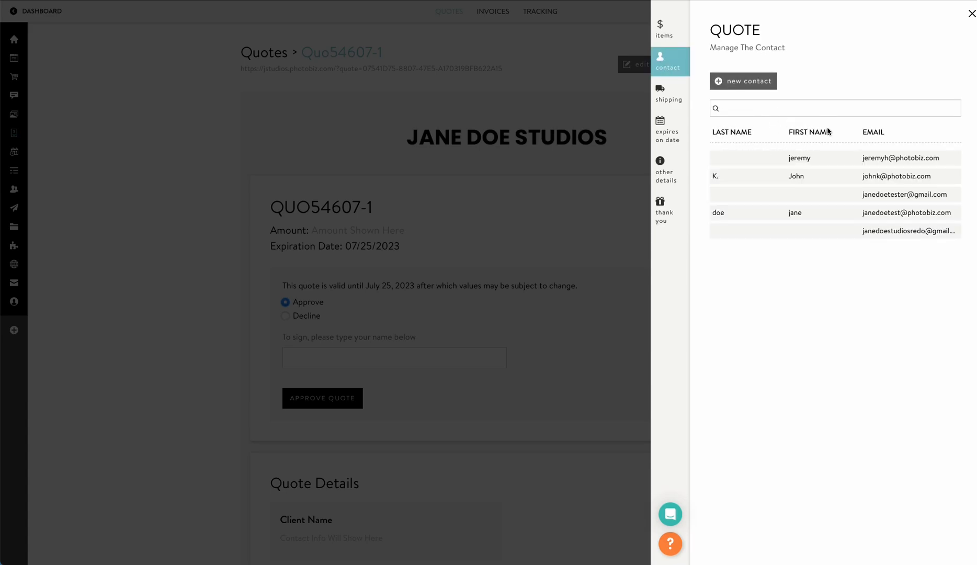
left_click(873, 157)
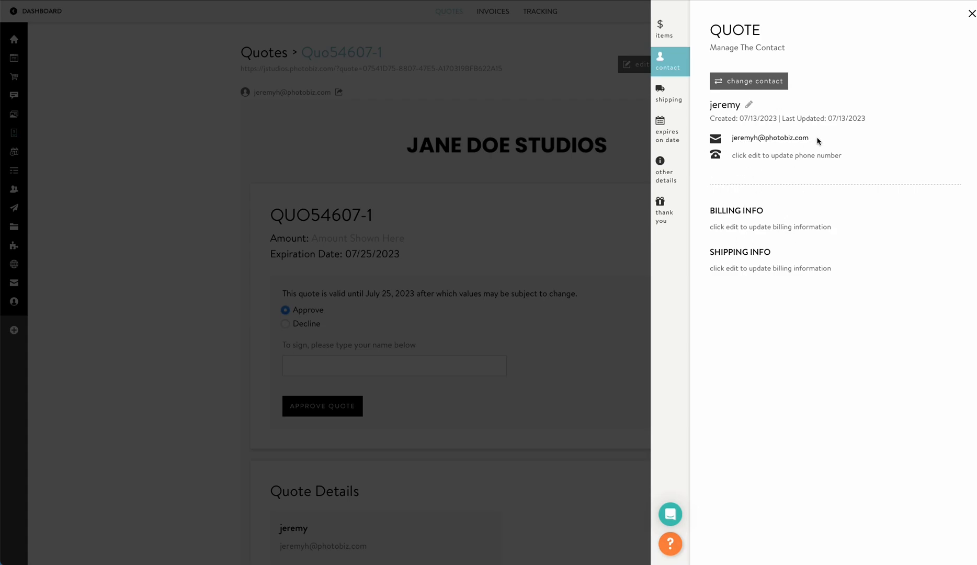
- Add a custom item named "Second shooter" to the quote, with the description "info here" and an amount of $1,000
left_click(673, 32)
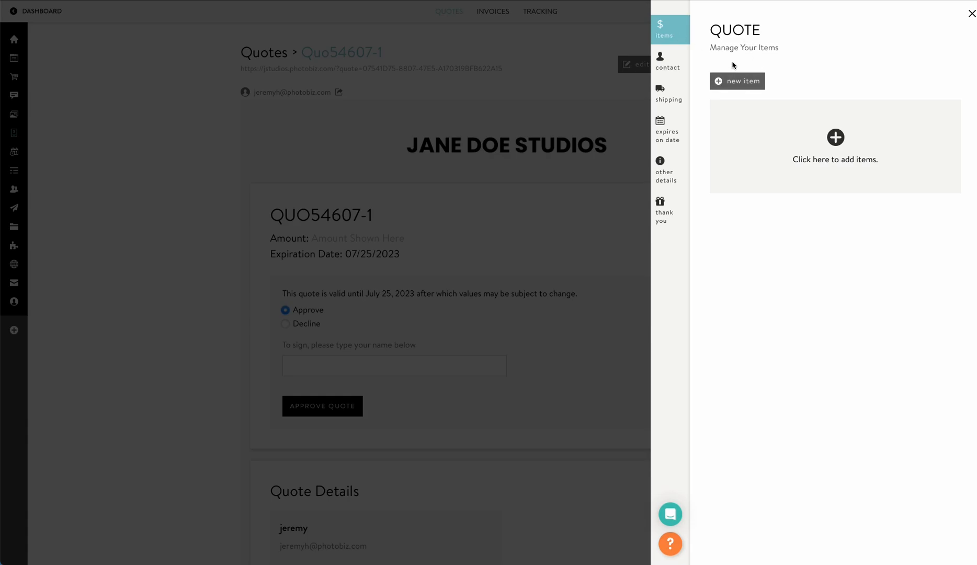
left_click(739, 83)
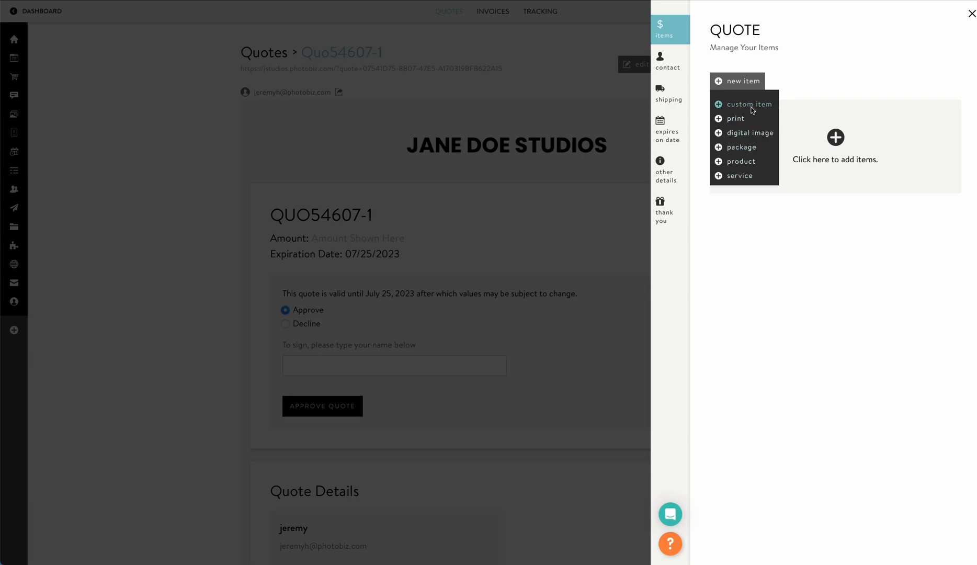
left_click(753, 107)
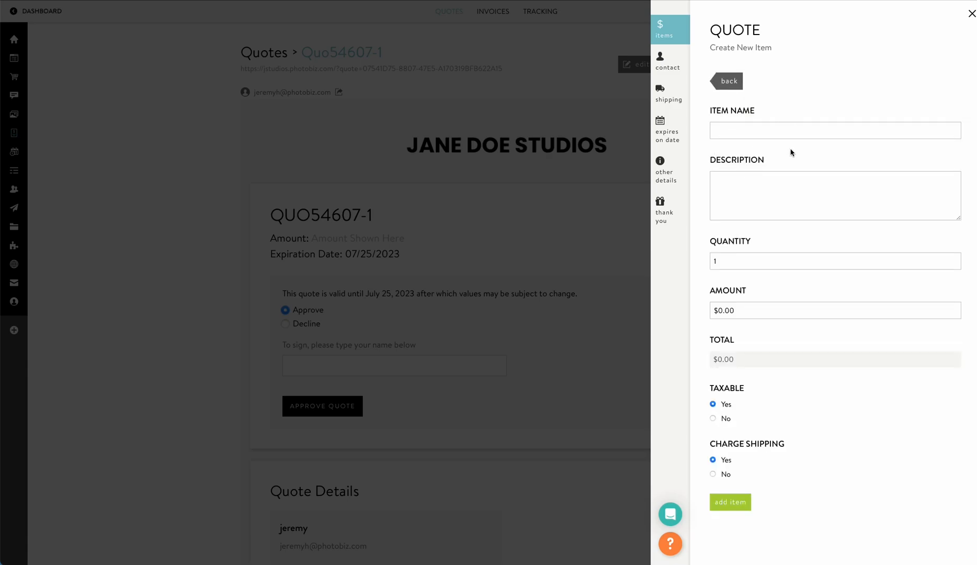
left_click(792, 134)
type("Second shooter")
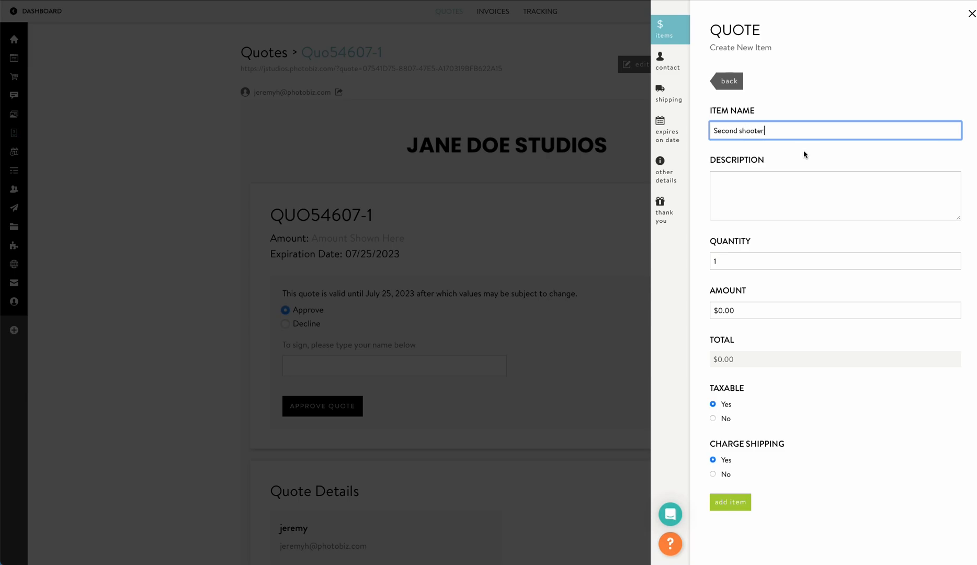
left_click(742, 191)
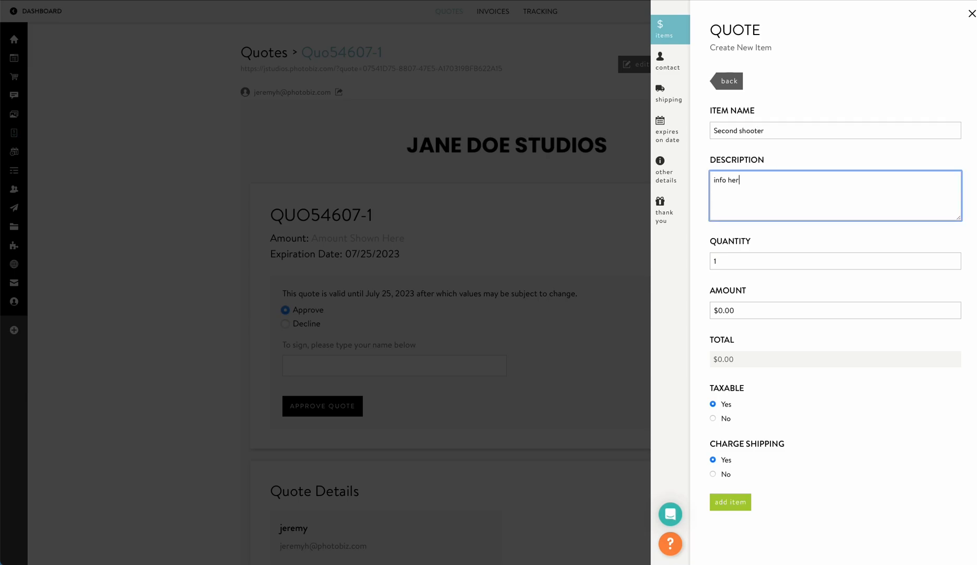
type("e")
left_click(722, 314)
left_click_drag(723, 314, 719, 314)
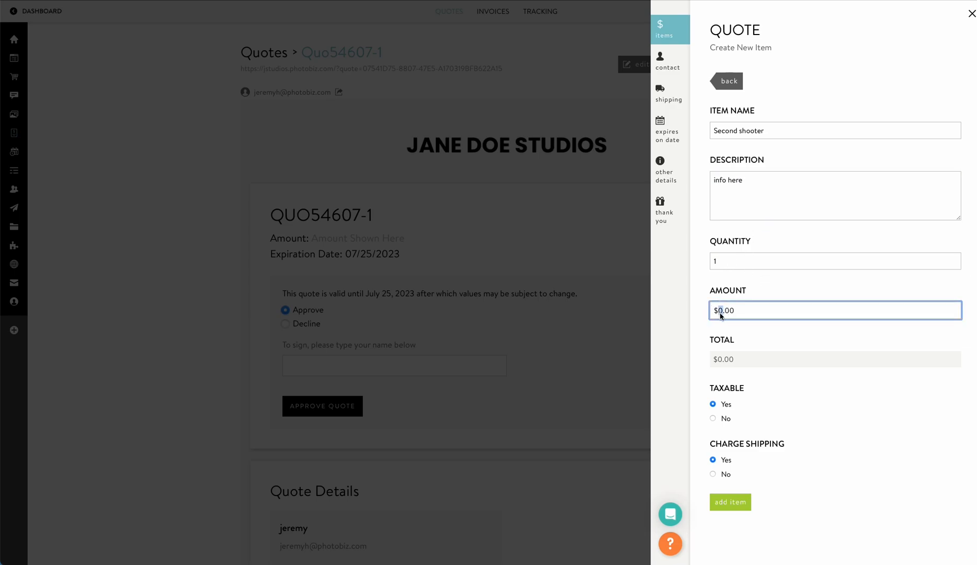
type("1000")
left_click(734, 506)
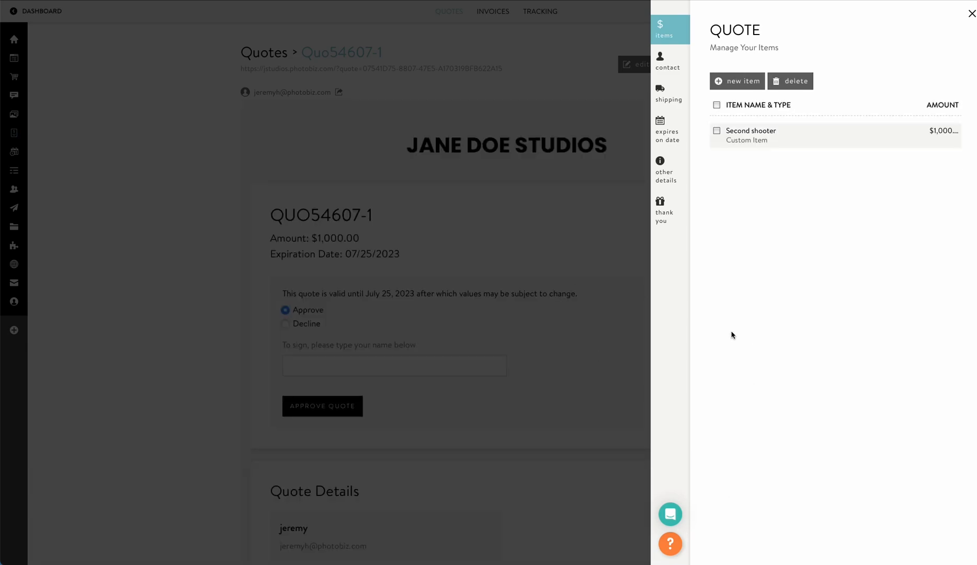
- Add the Wedding Shoot Package service from the Wedding Deposits category to the quote
left_click(727, 80)
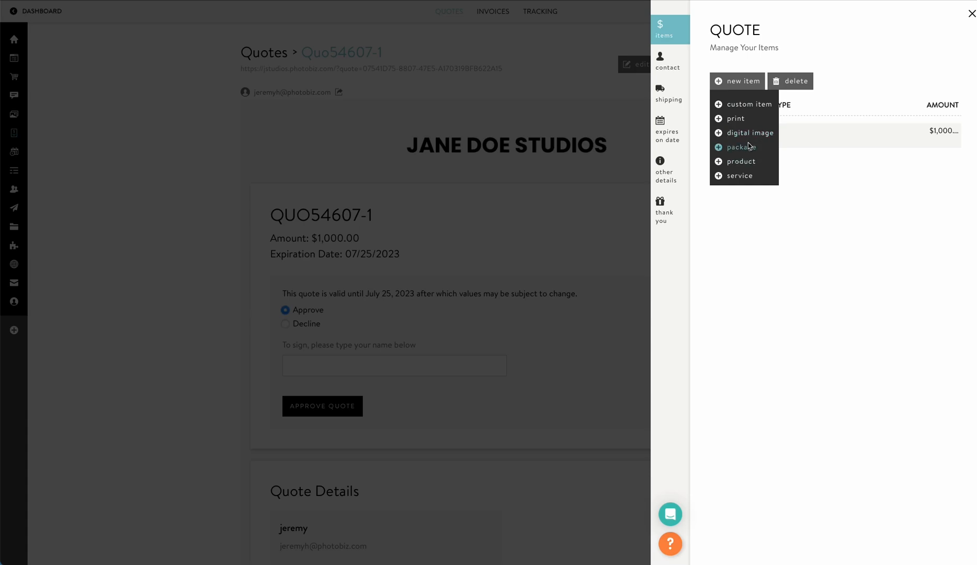
left_click(742, 177)
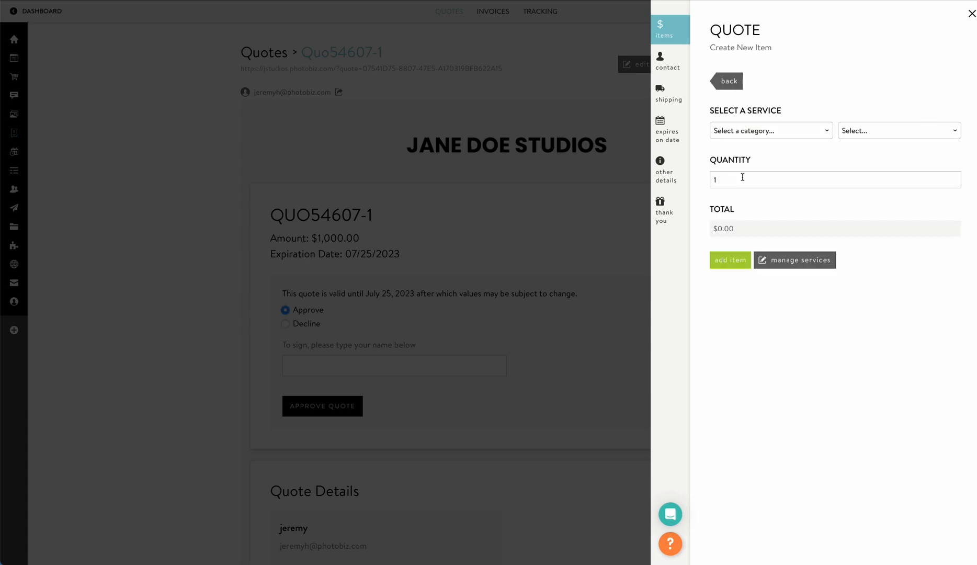
left_click(748, 131)
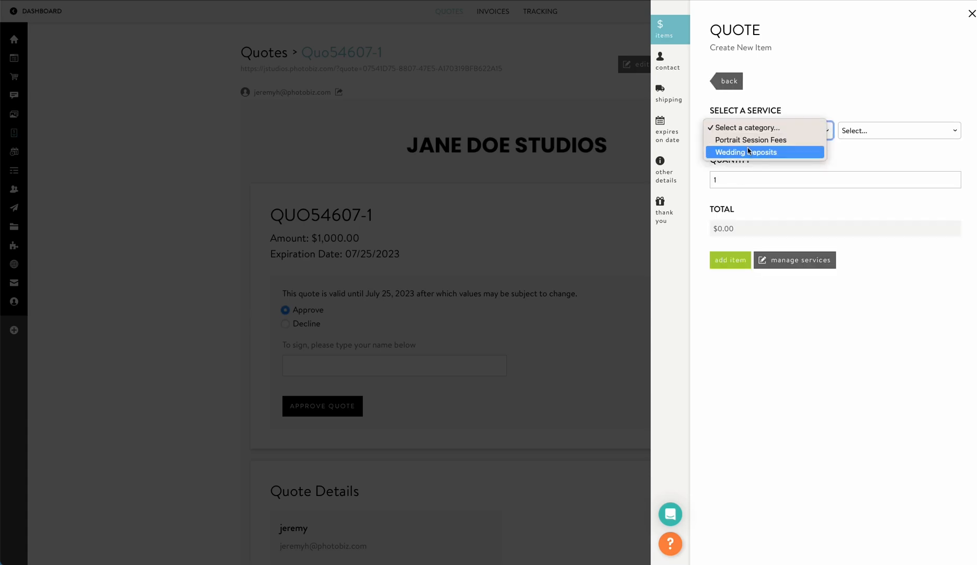
left_click(749, 152)
left_click(854, 136)
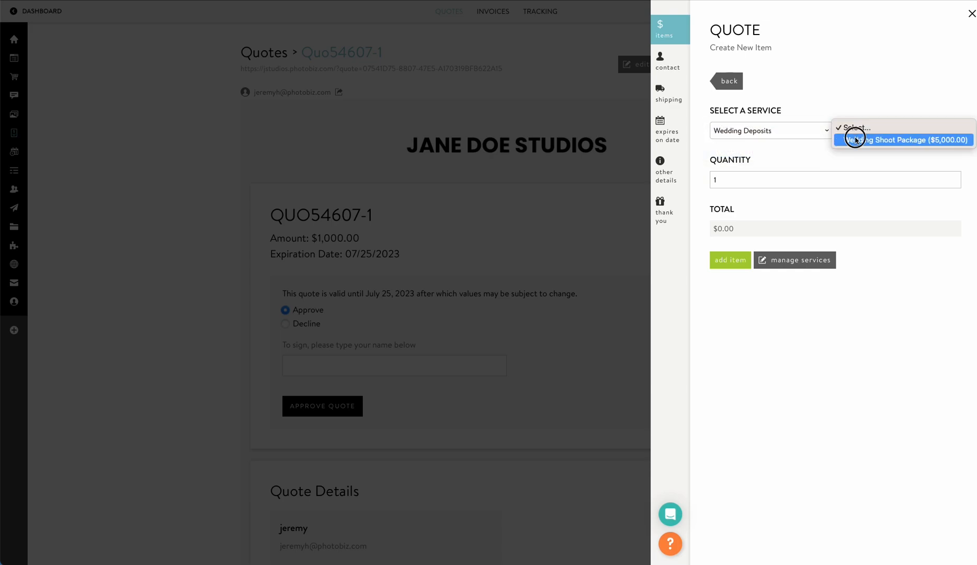
left_click(854, 140)
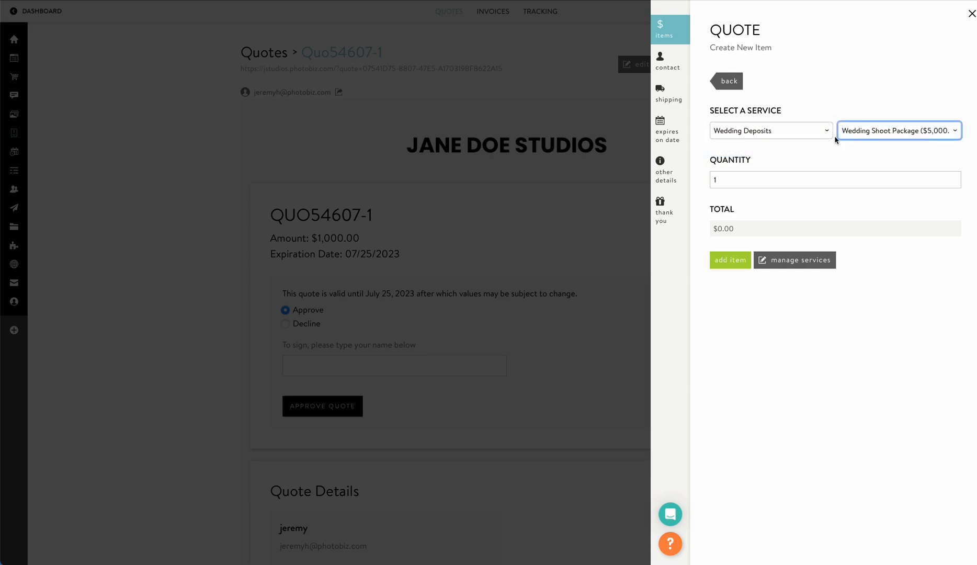
left_click(728, 263)
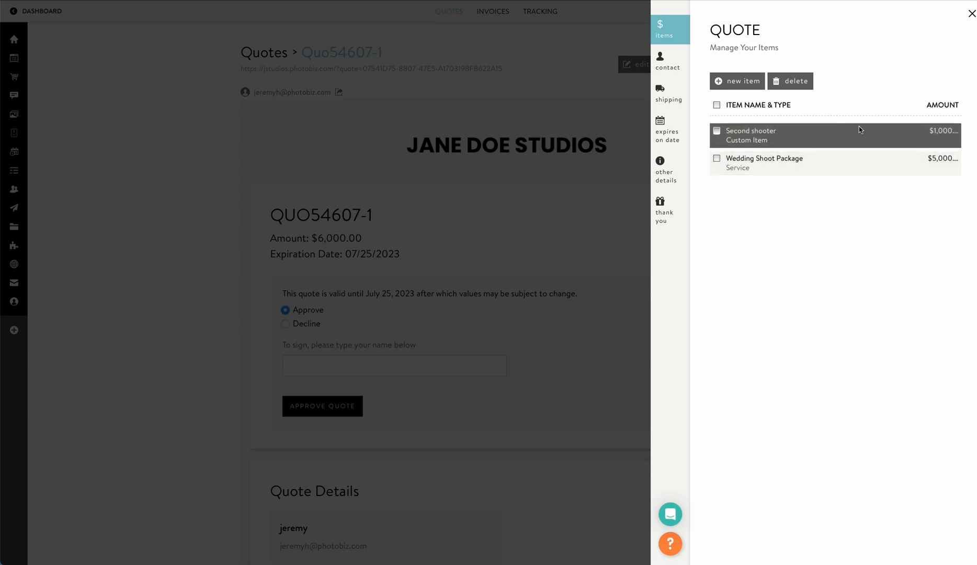
- Check the Wedding Packages category for a package, then add Full Event Download from Portrait Packages to the quote
left_click(744, 84)
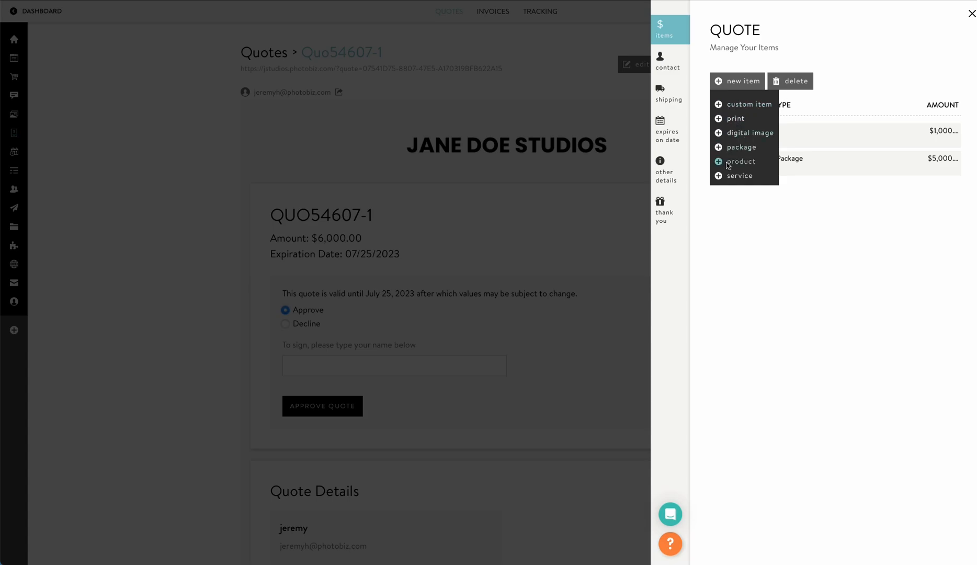
left_click(741, 147)
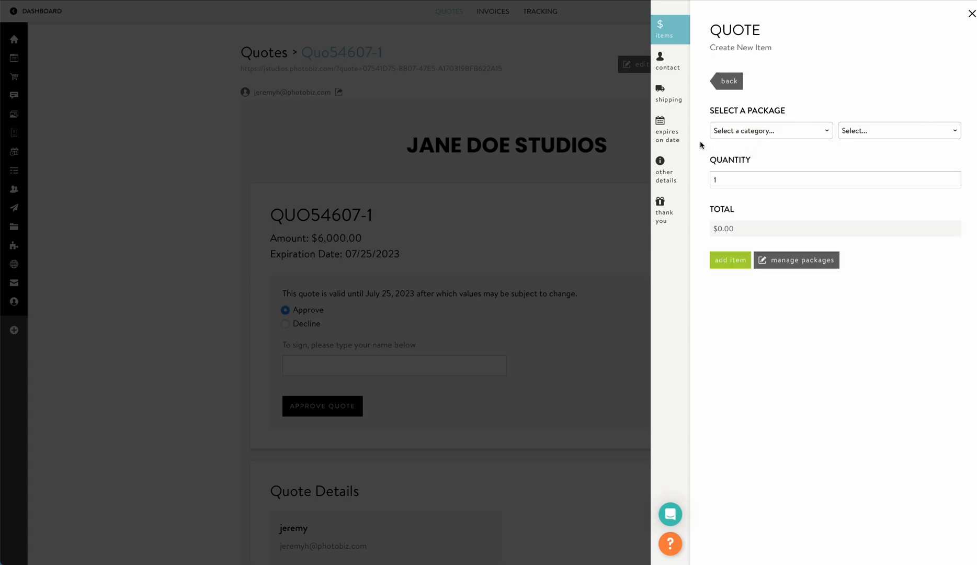
left_click(742, 128)
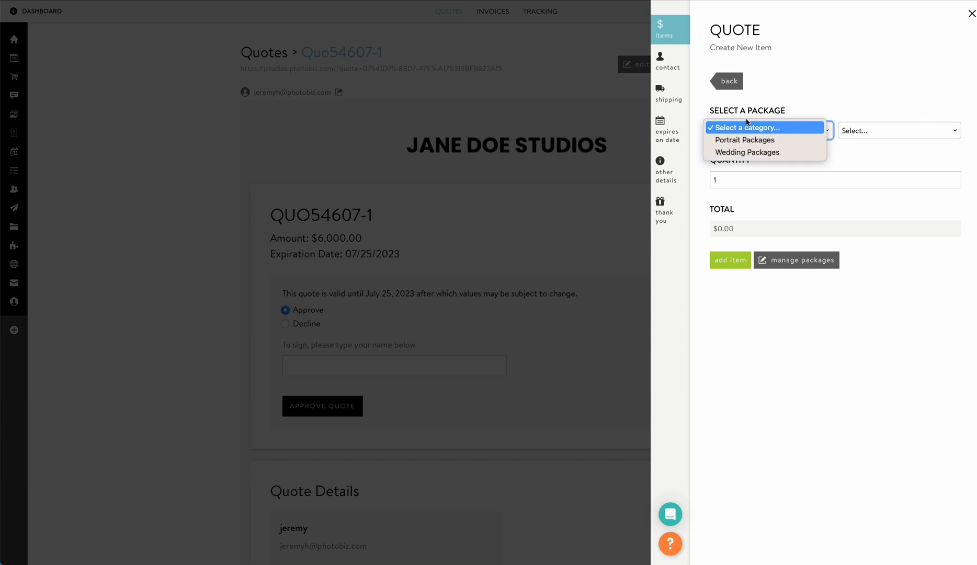
left_click(758, 152)
left_click(854, 130)
left_click(855, 128)
left_click(774, 131)
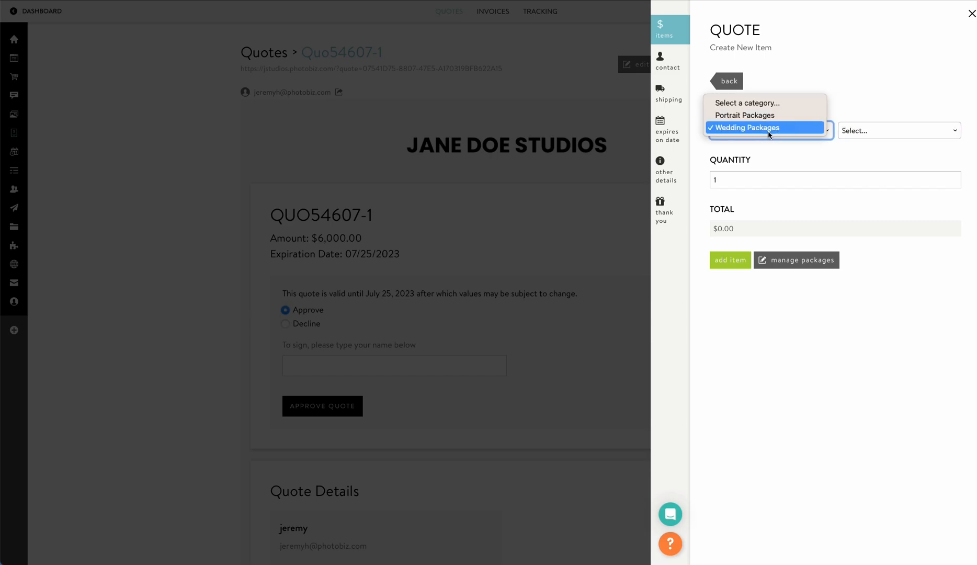
left_click(766, 116)
left_click(858, 131)
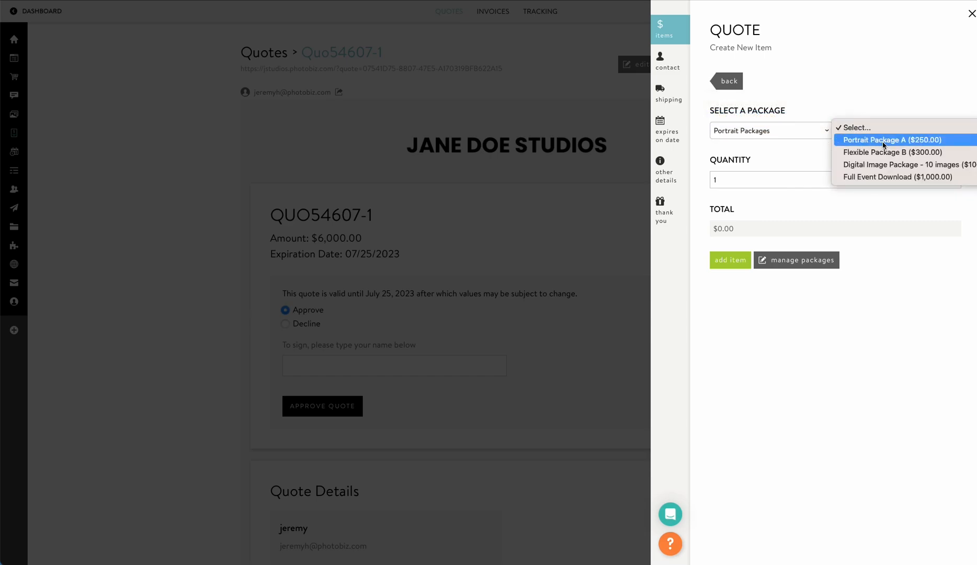
left_click(864, 178)
left_click(732, 260)
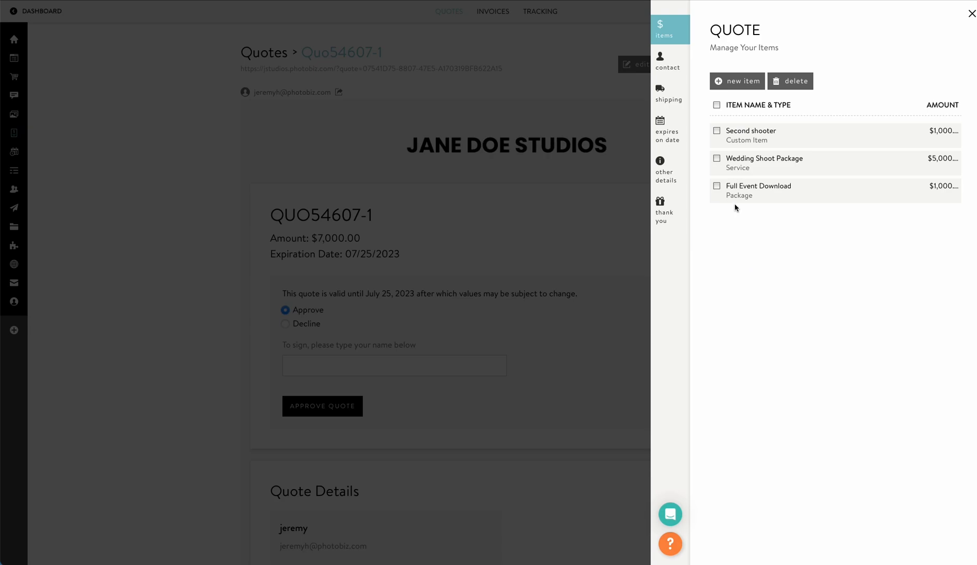
- Add Portrait Package A from the Portrait Packages category to the quote
left_click(731, 90)
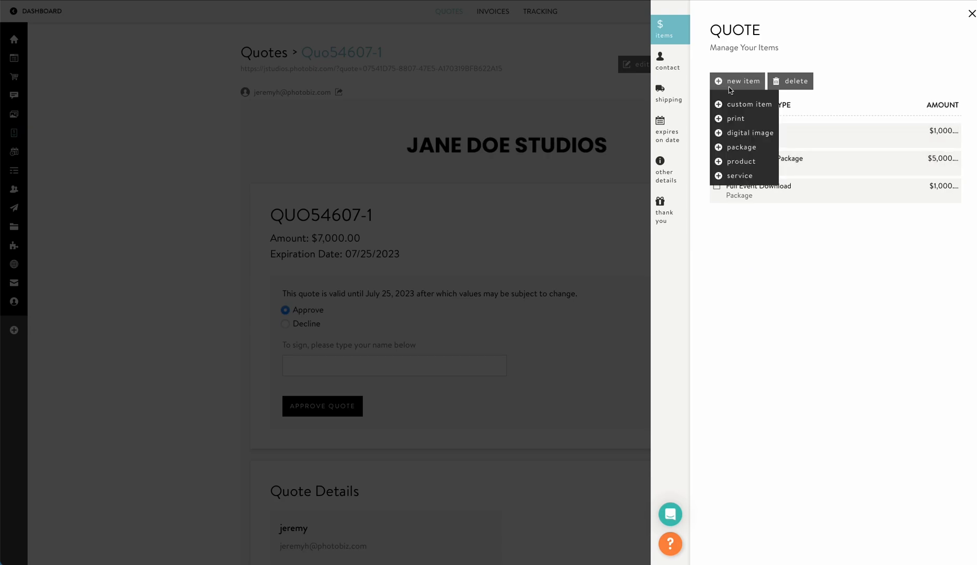
left_click(742, 146)
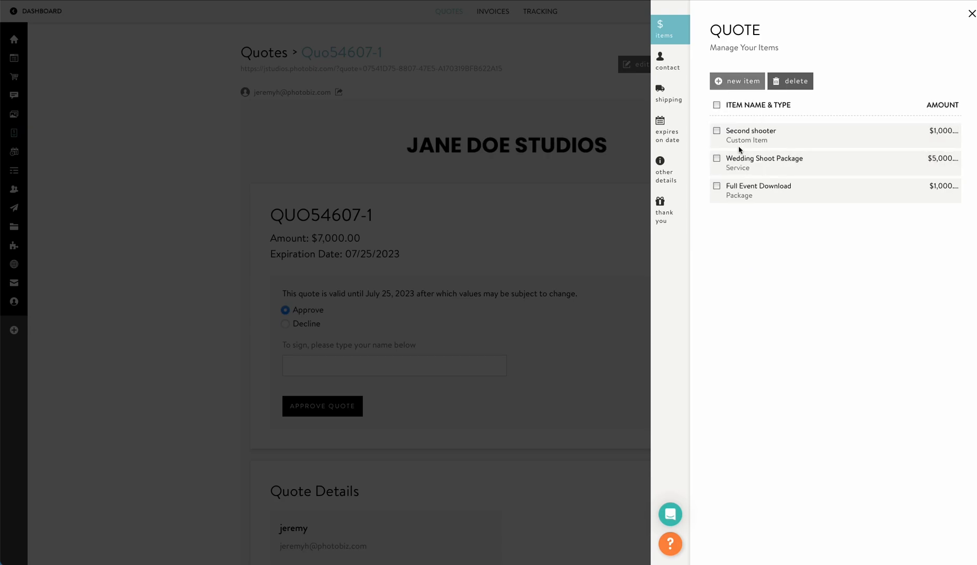
left_click(776, 129)
left_click(806, 137)
left_click(852, 132)
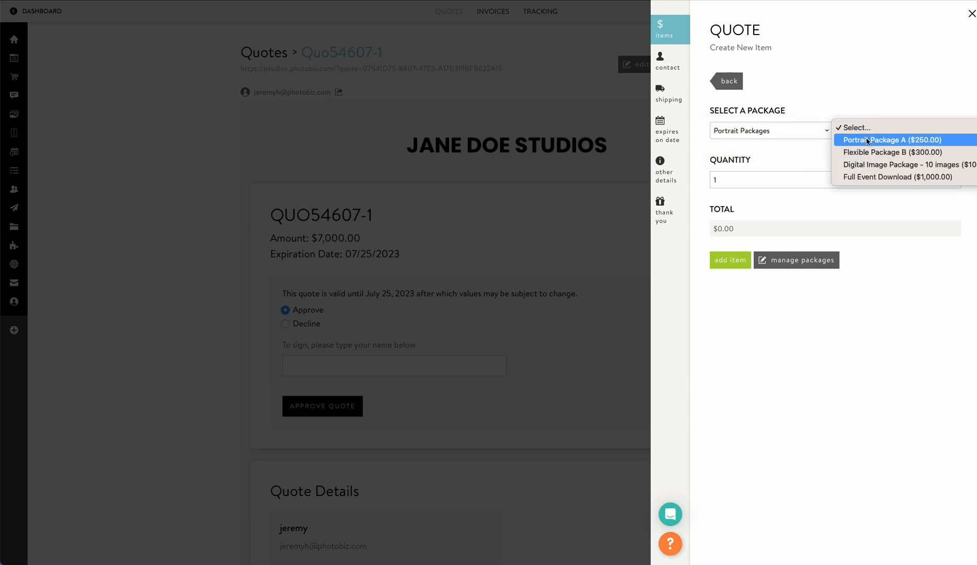
left_click(864, 141)
left_click(716, 259)
- Add the Brag Book product from the Photo Albums category to the quote
left_click(737, 82)
left_click(742, 157)
left_click(734, 127)
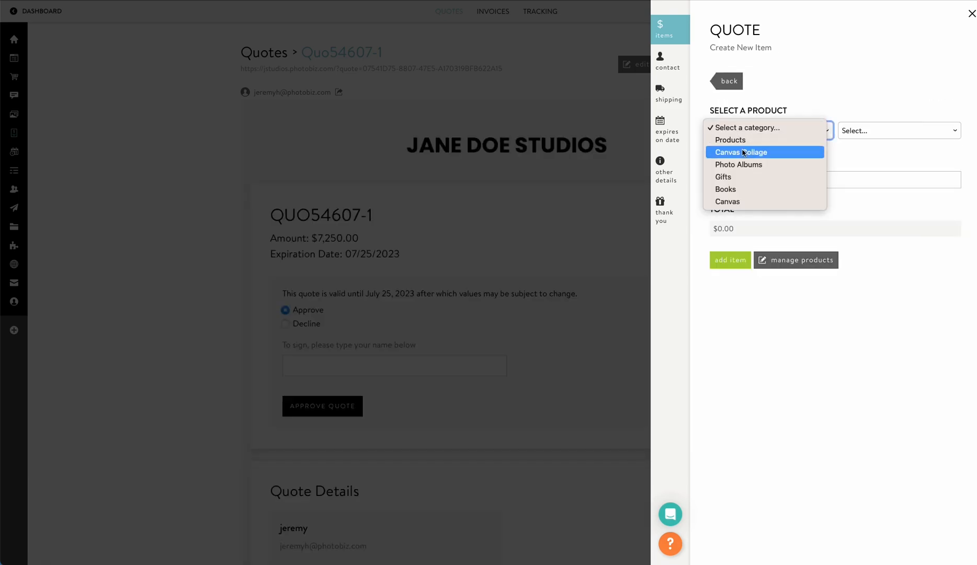
left_click(738, 166)
left_click(855, 132)
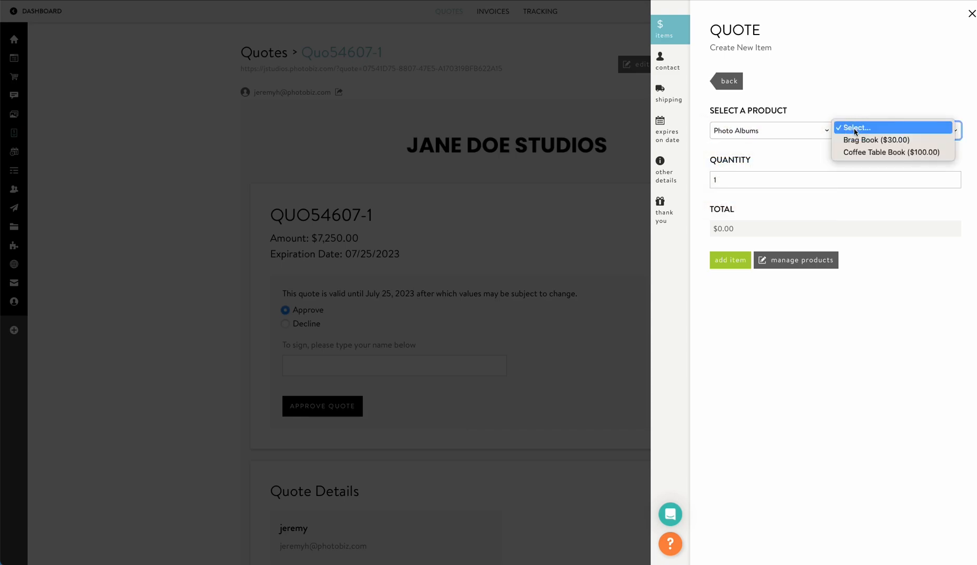
left_click(868, 140)
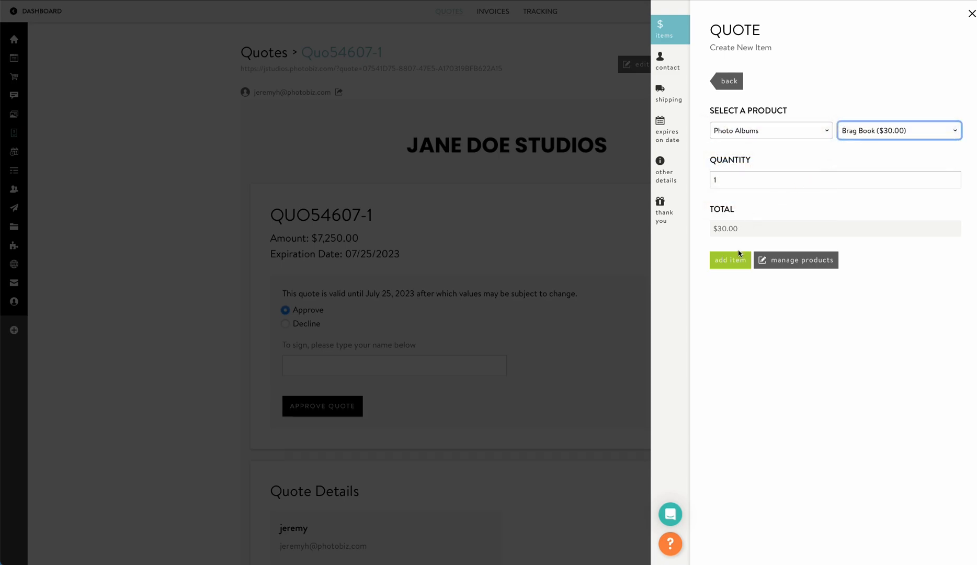
left_click(731, 260)
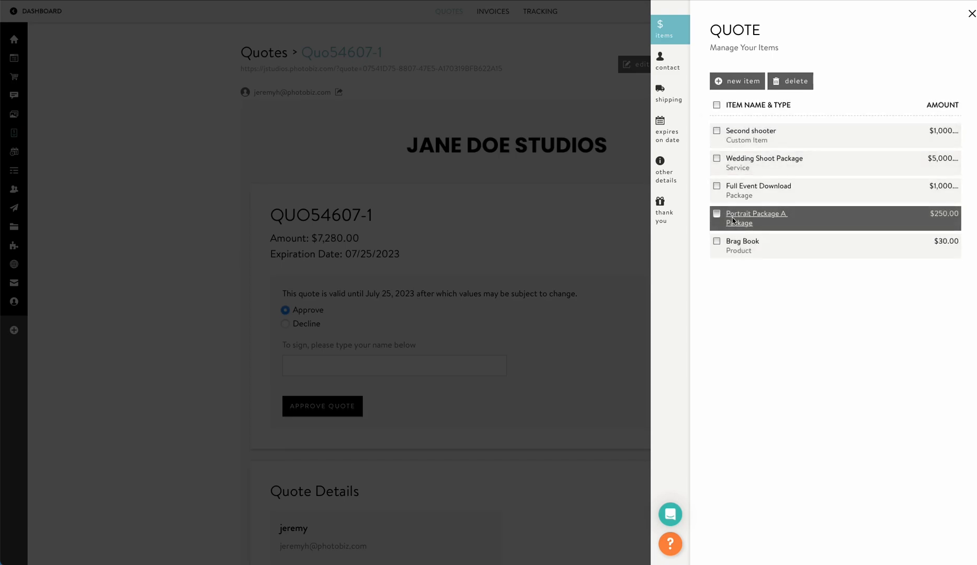
- Close the item settings and review the quote's preview, including its itemized details and total, and its current status
left_click(601, 206)
scroll(602, 225, "down", 5)
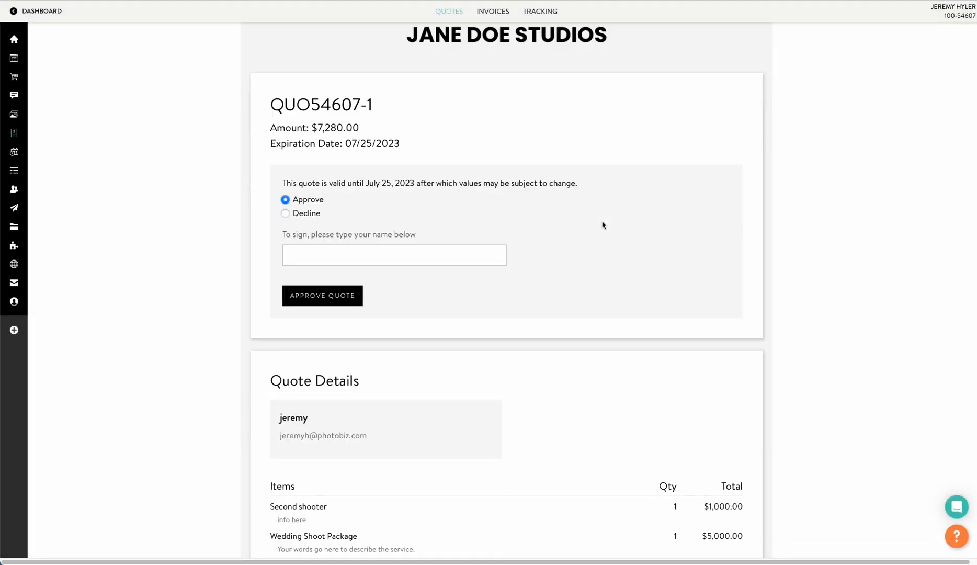
scroll(602, 225, "down", 3)
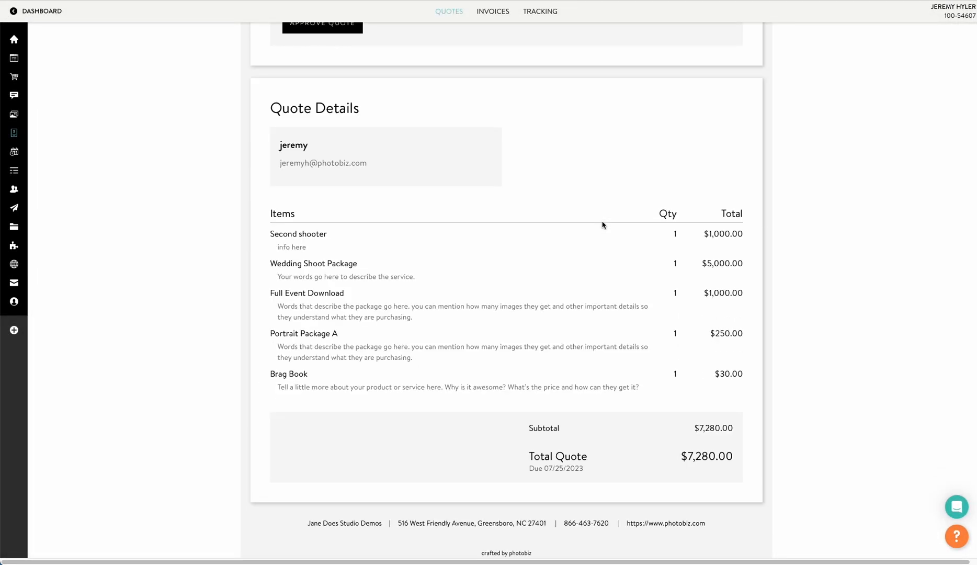
scroll(721, 293, "down", 1)
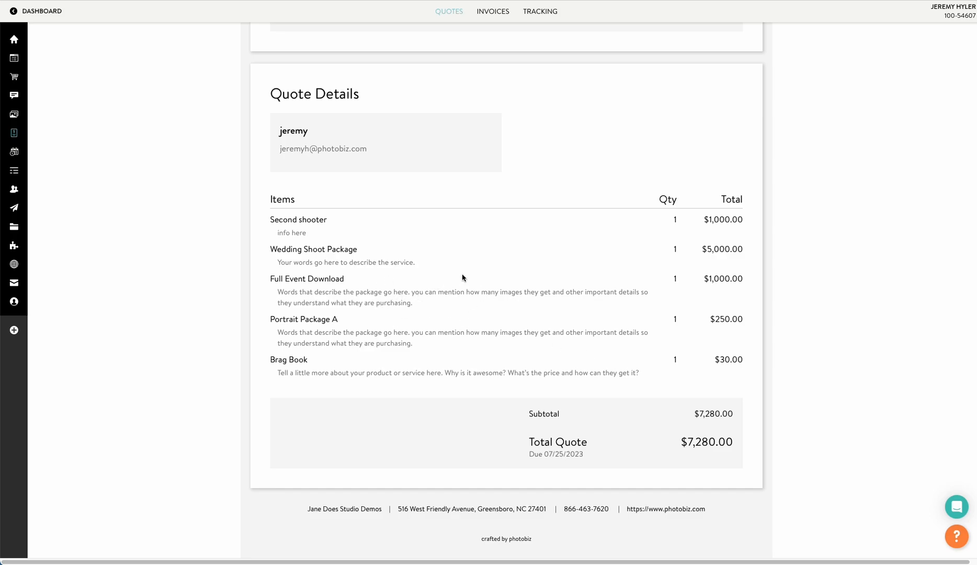
scroll(319, 173, "up", 8)
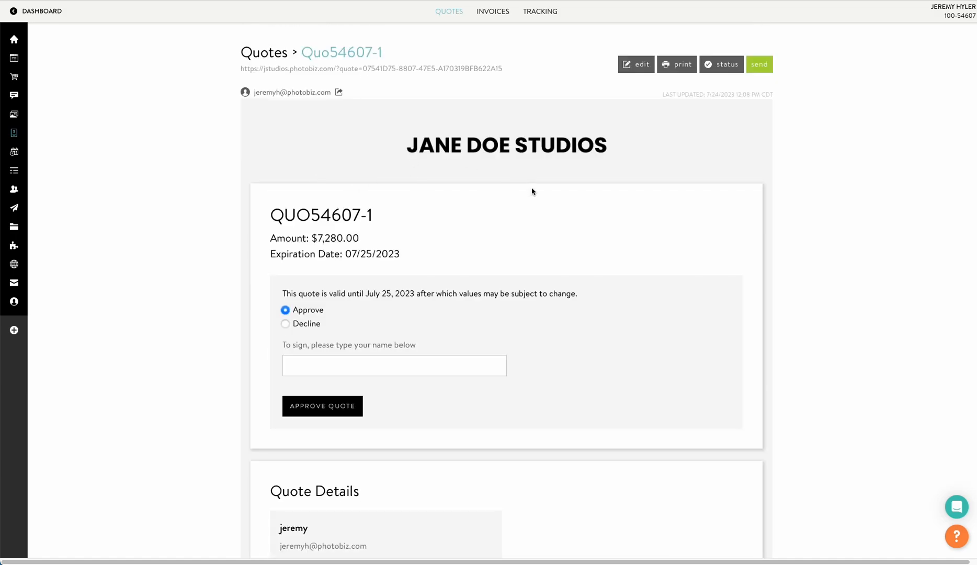
left_click(715, 67)
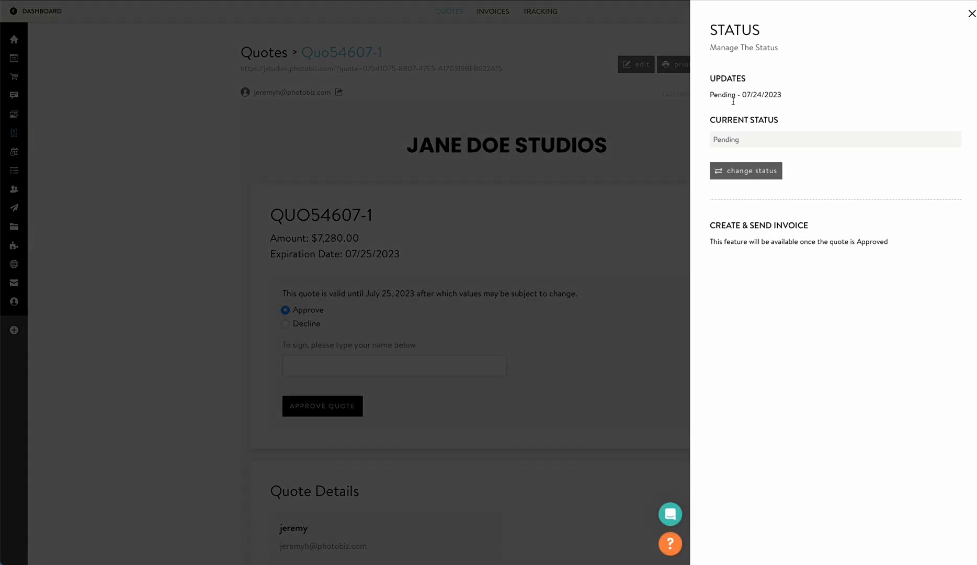
left_click(623, 116)
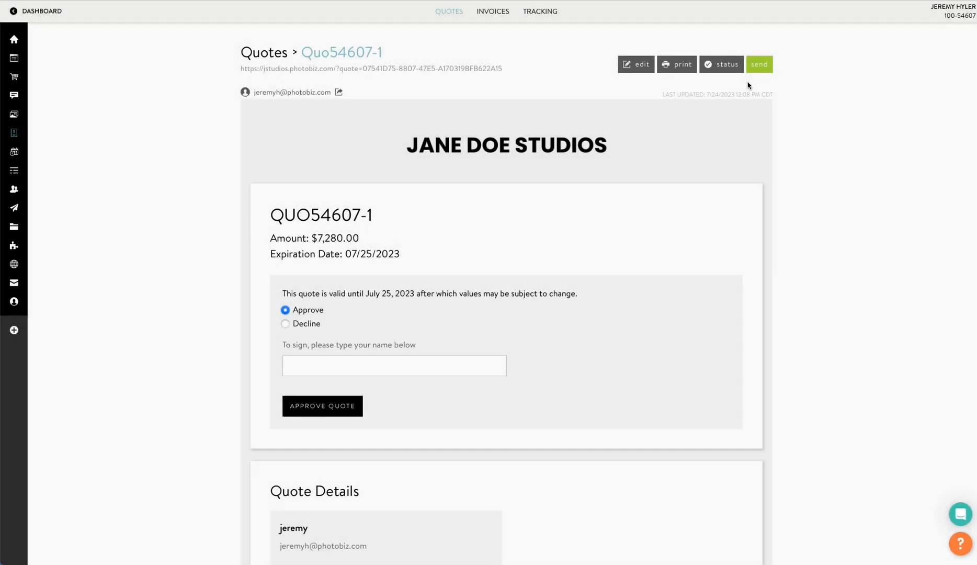
- Email the quote to the assigned contact with the default subject "Your New Quote is Ready" and default message, and close the confirmation
left_click(759, 64)
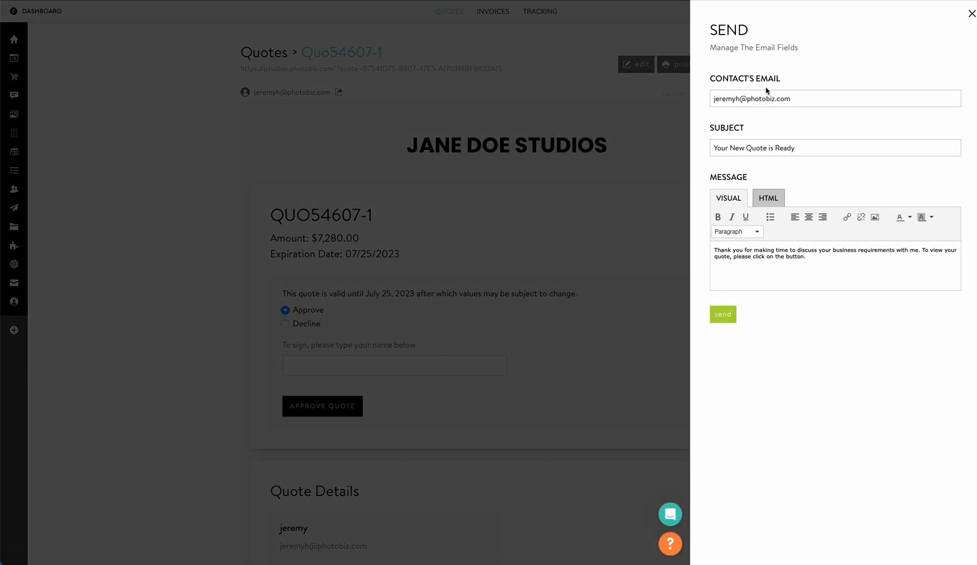
left_click(723, 314)
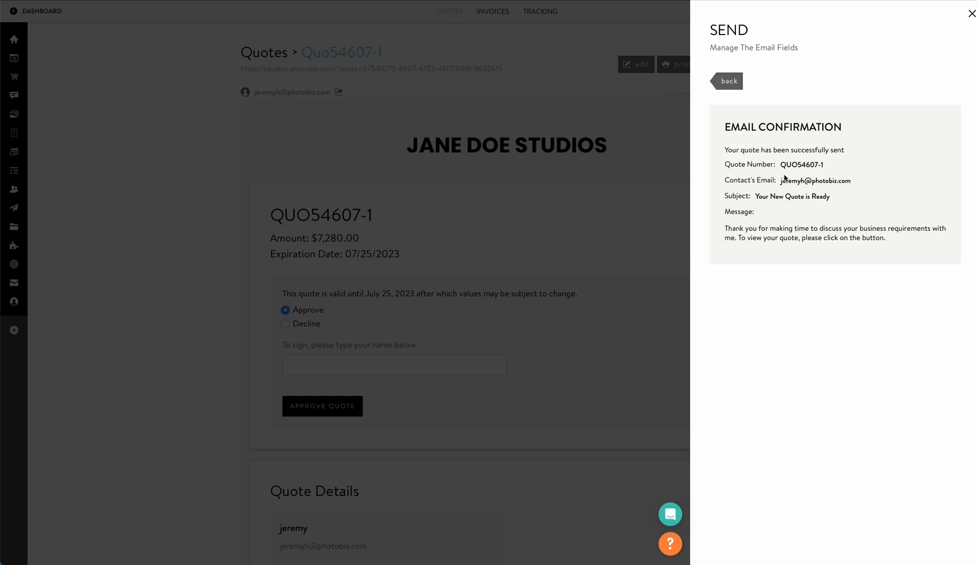
left_click(534, 180)
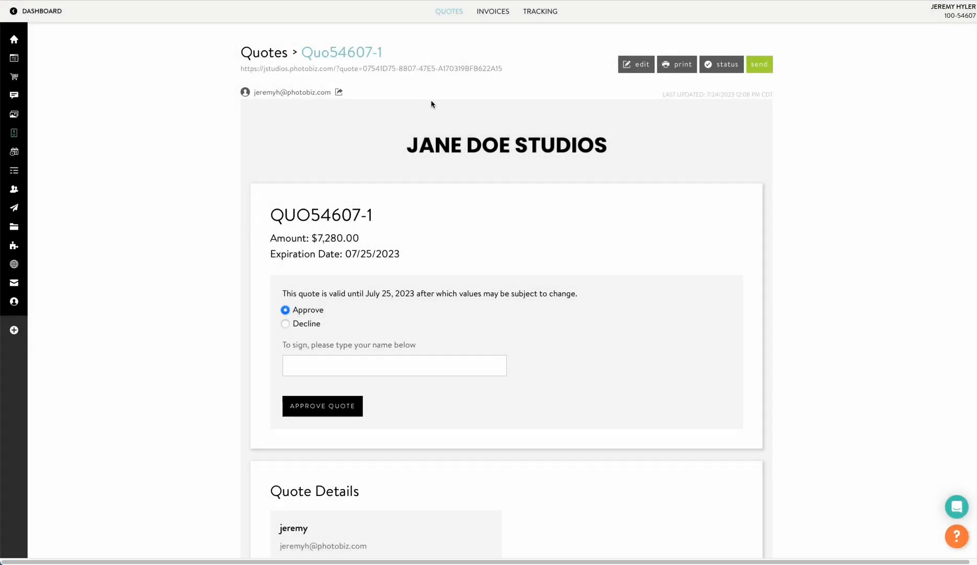
- Open the quote's client link, look over the page, choose Approve, sign with the client's name and approve the quote
left_click(399, 69)
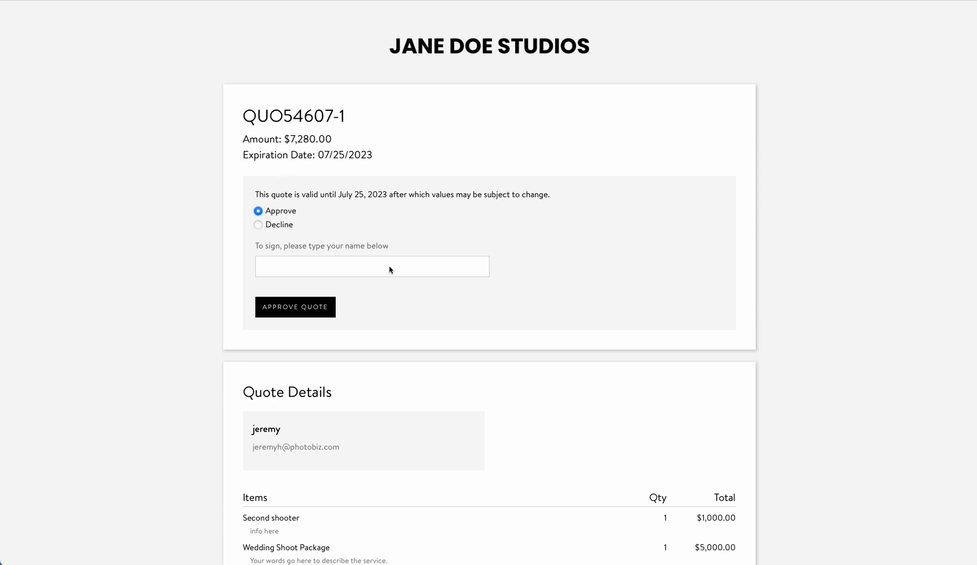
scroll(389, 269, "down", 5)
scroll(391, 266, "up", 5)
left_click(258, 226)
left_click(258, 211)
left_click(281, 266)
type("Jeremy h")
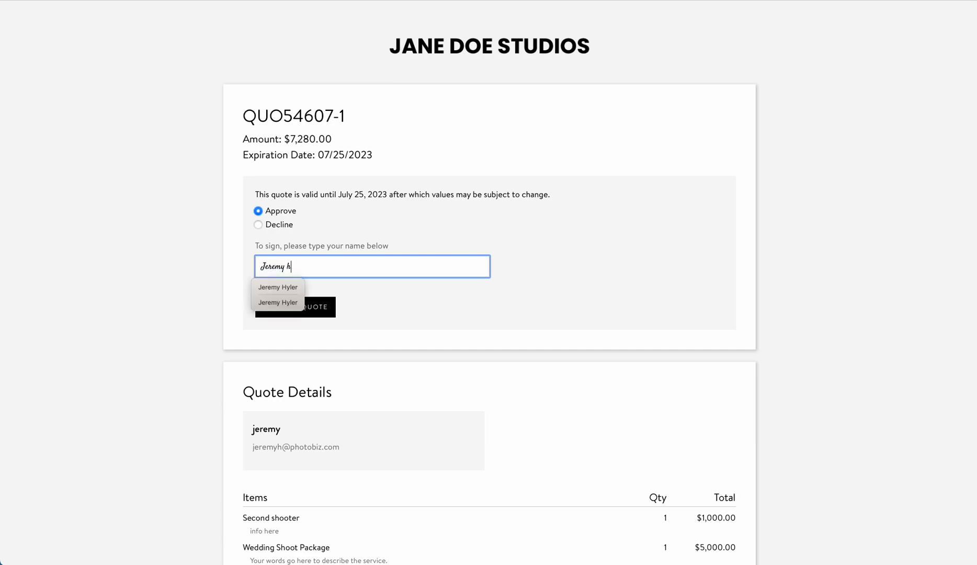
left_click(310, 304)
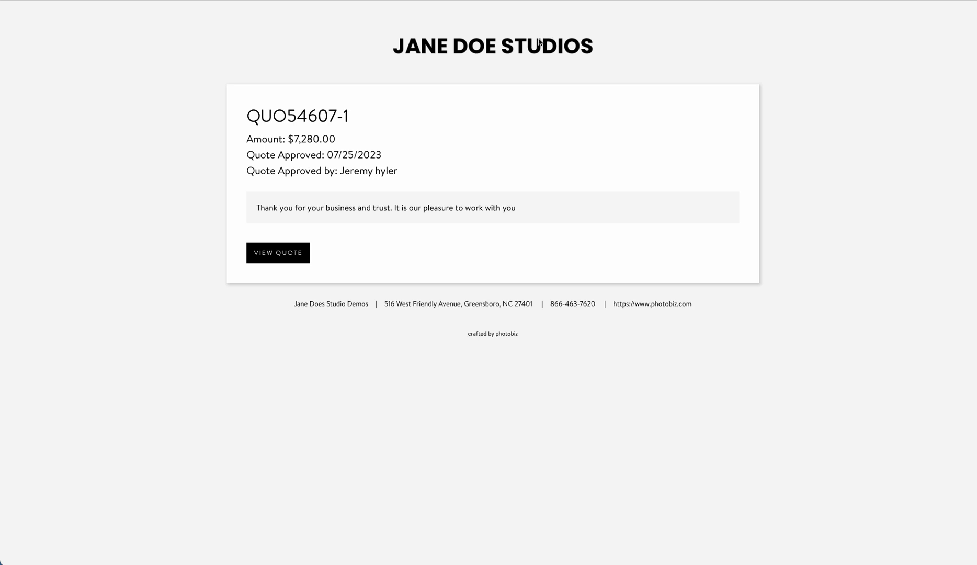
- Return to the quotes list, reopen the approved quote and open its status settings
left_click(450, 1)
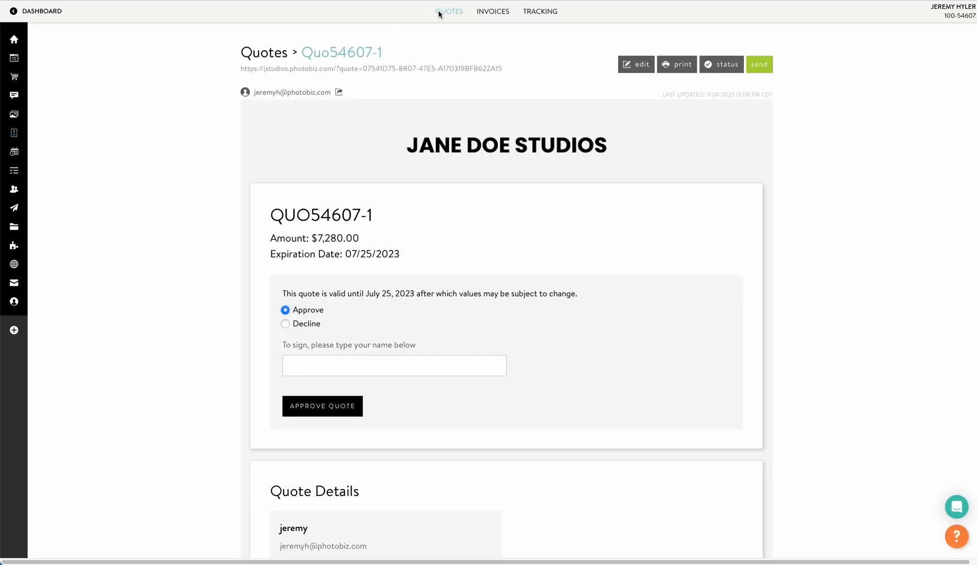
left_click(439, 13)
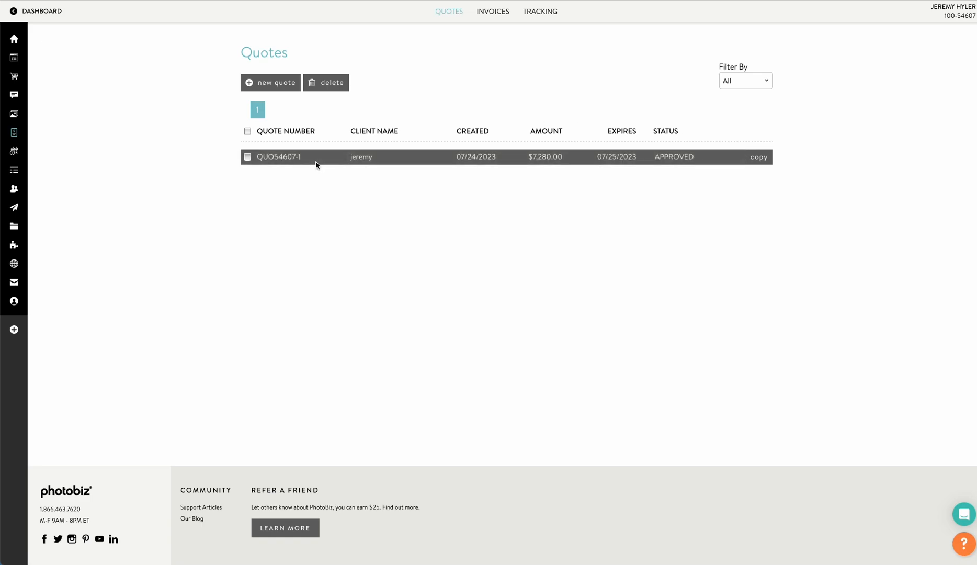
left_click(288, 156)
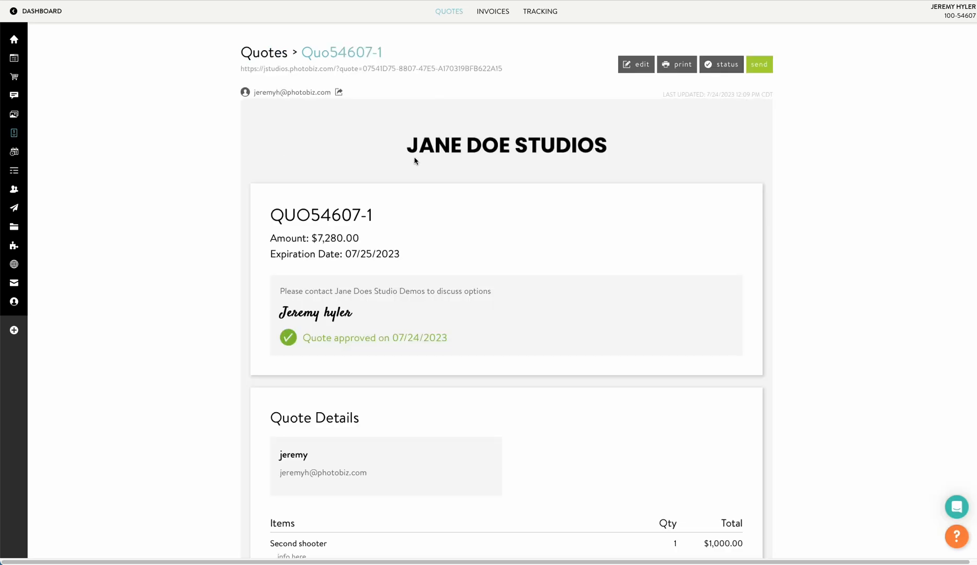
left_click(721, 63)
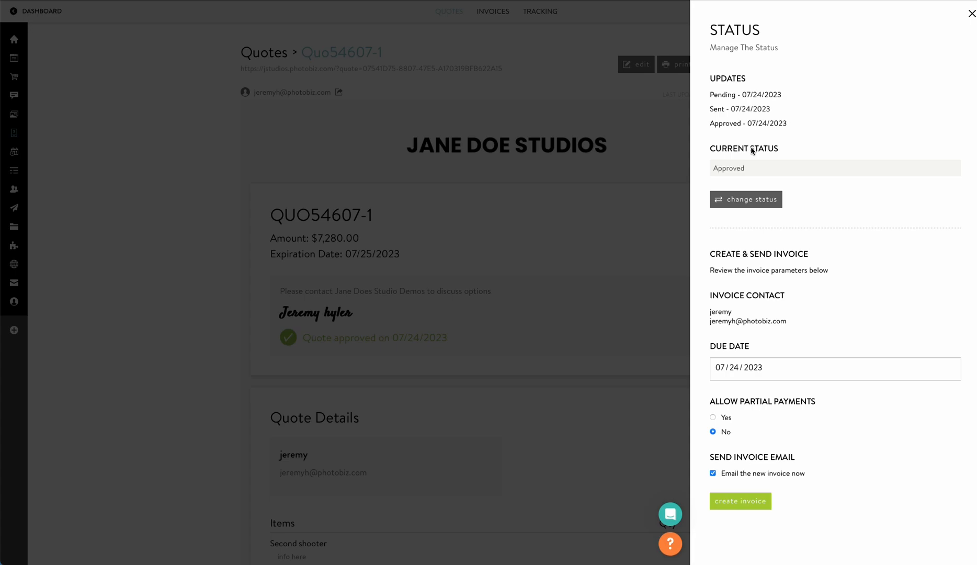
- Check the status choices available for the quote and return to the status overview without changing it
left_click(747, 200)
left_click(748, 132)
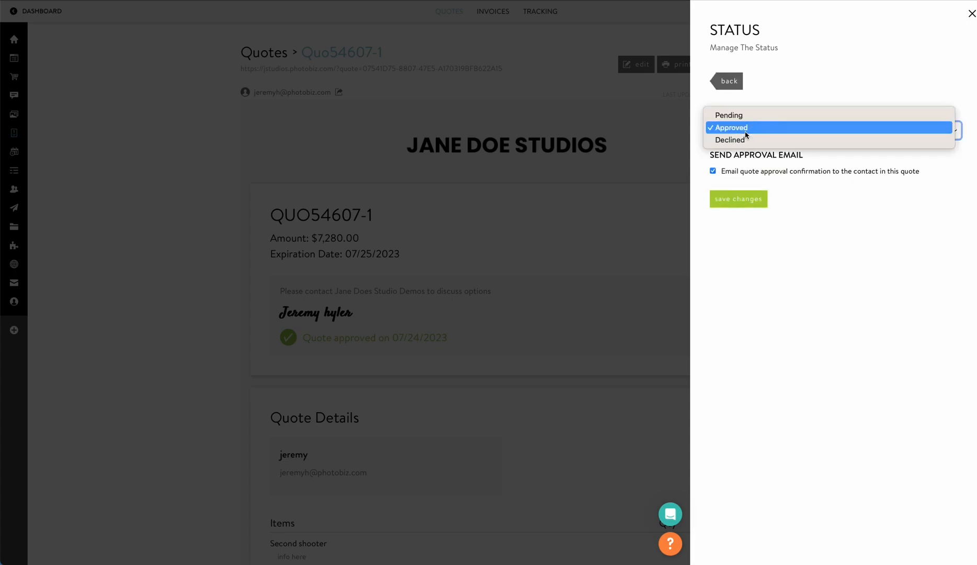
left_click(728, 81)
left_click(735, 81)
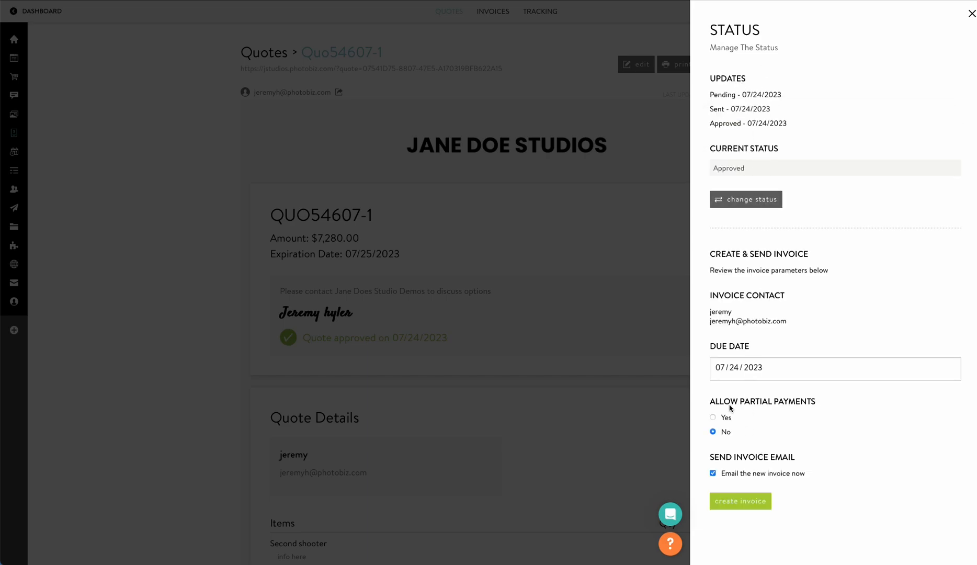
- Create and email an invoice from the quote, due 08/11/2023 with partial payments set to No, and close the status settings
left_click(713, 418)
left_click(713, 432)
left_click(728, 371)
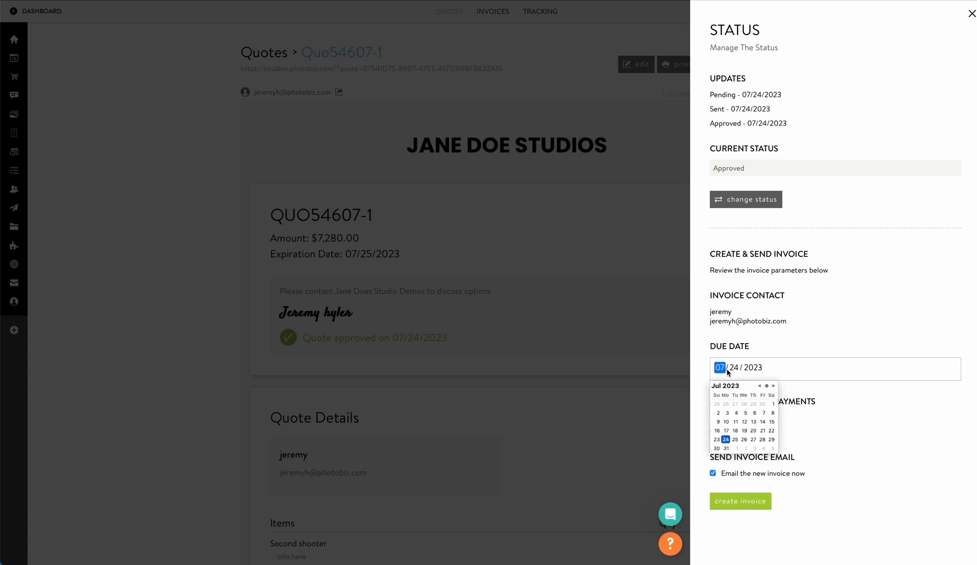
left_click(774, 386)
left_click(761, 413)
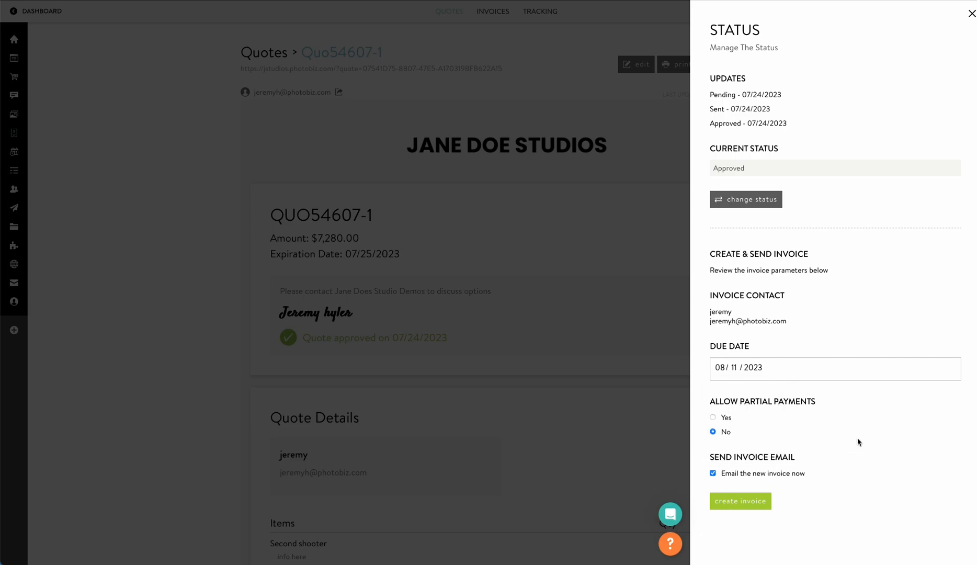
left_click(742, 502)
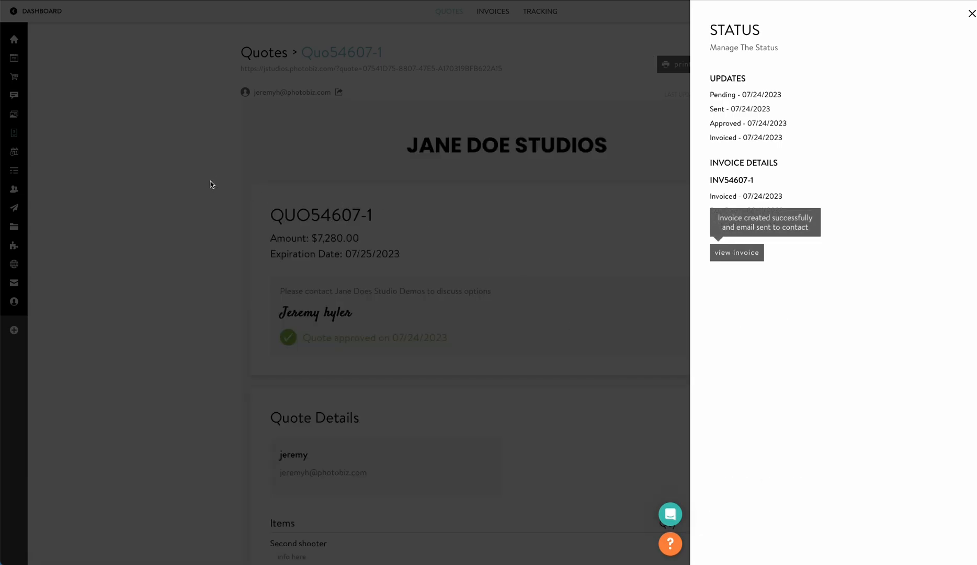
left_click(212, 184)
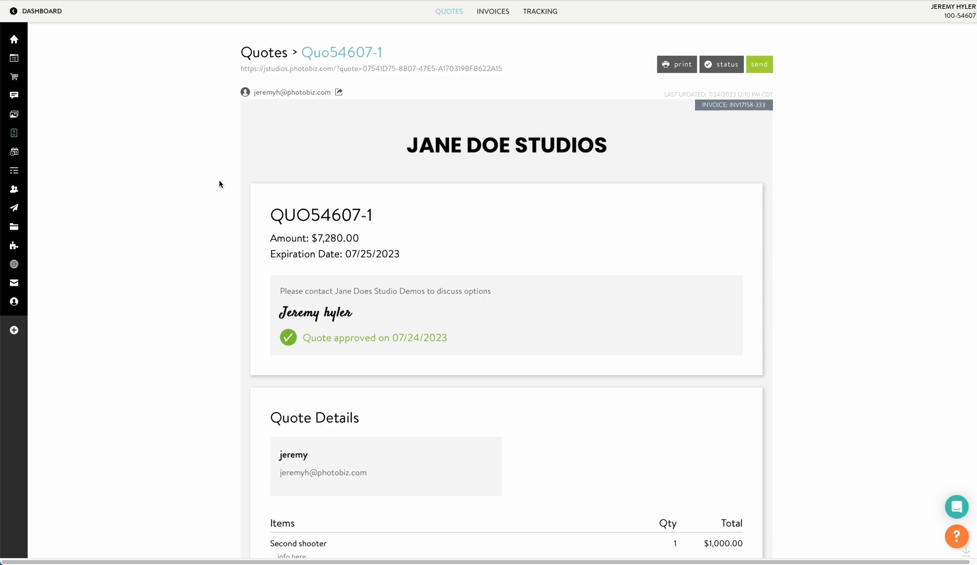
- Open the client's invoice from the invoices list and examine its payment form, itemized details and balance
left_click(500, 12)
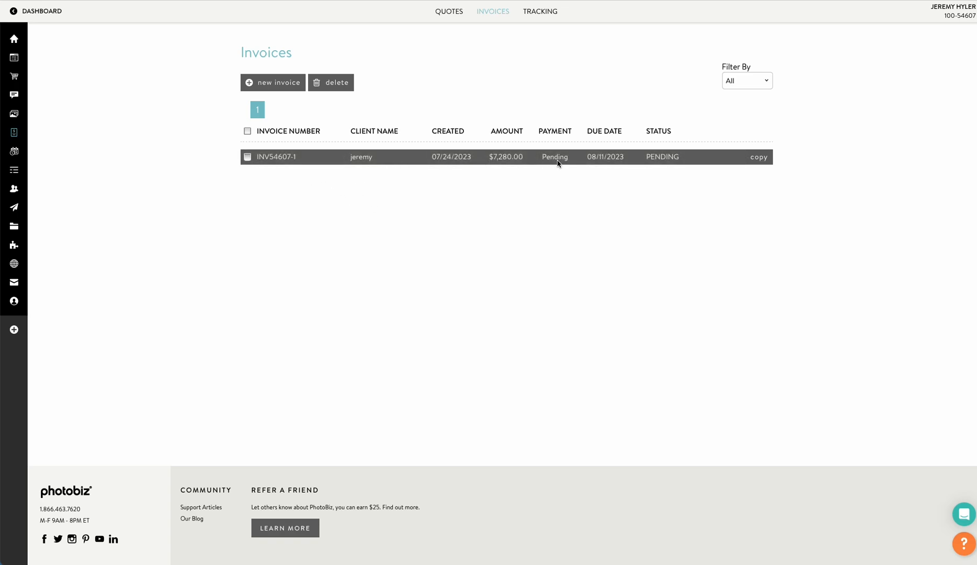
left_click(276, 157)
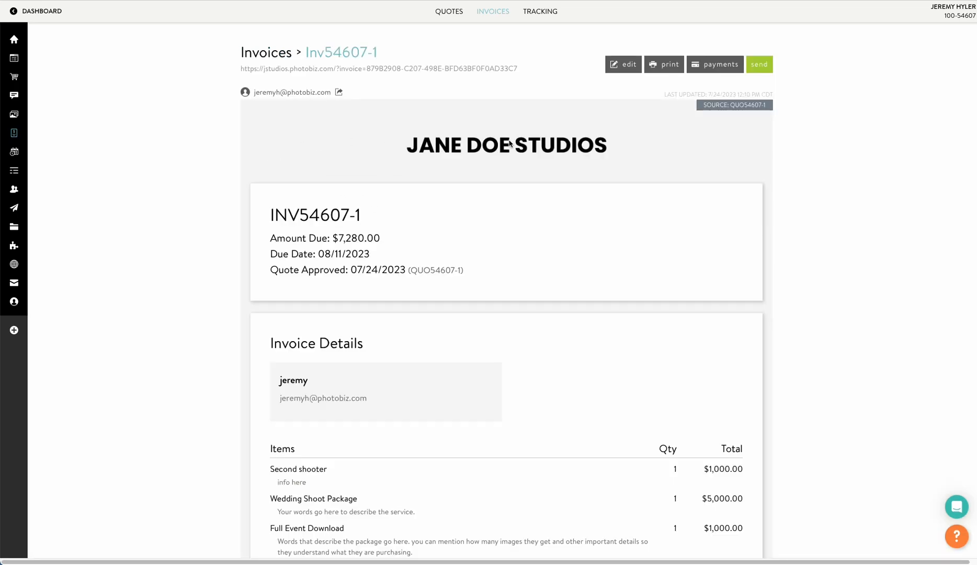
left_click(714, 65)
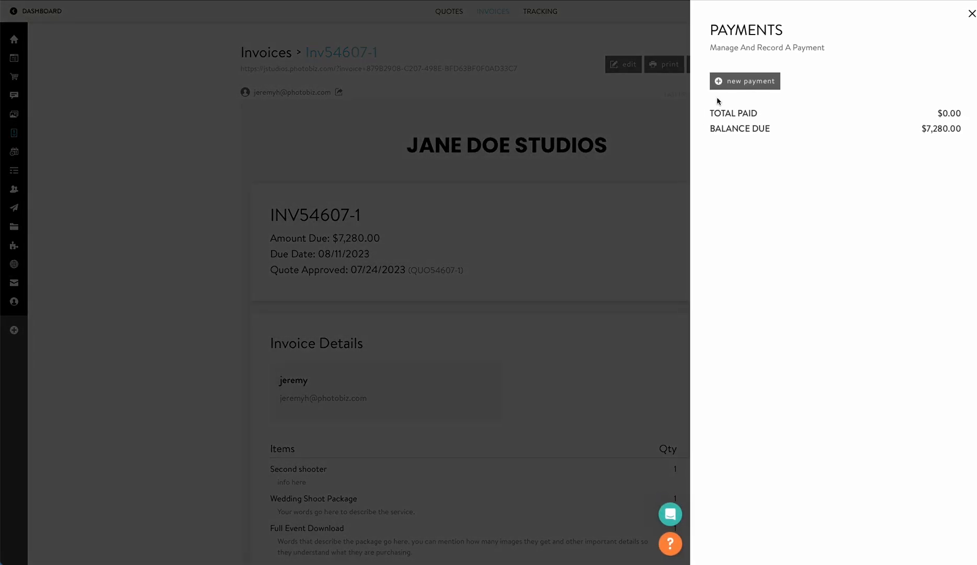
left_click(718, 82)
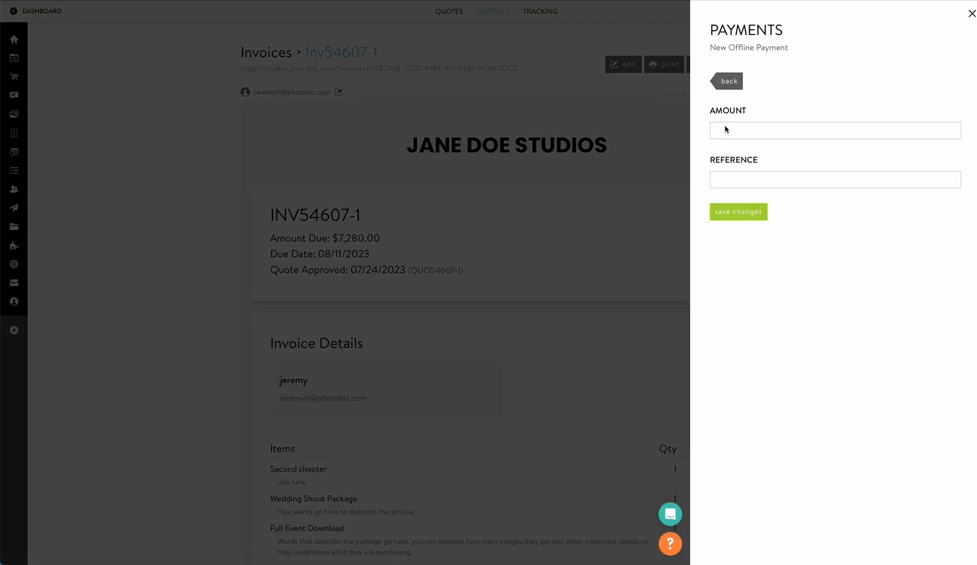
left_click(726, 81)
left_click(745, 81)
left_click(601, 126)
scroll(692, 148, "down", 3)
scroll(691, 148, "up", 3)
scroll(689, 155, "down", 6)
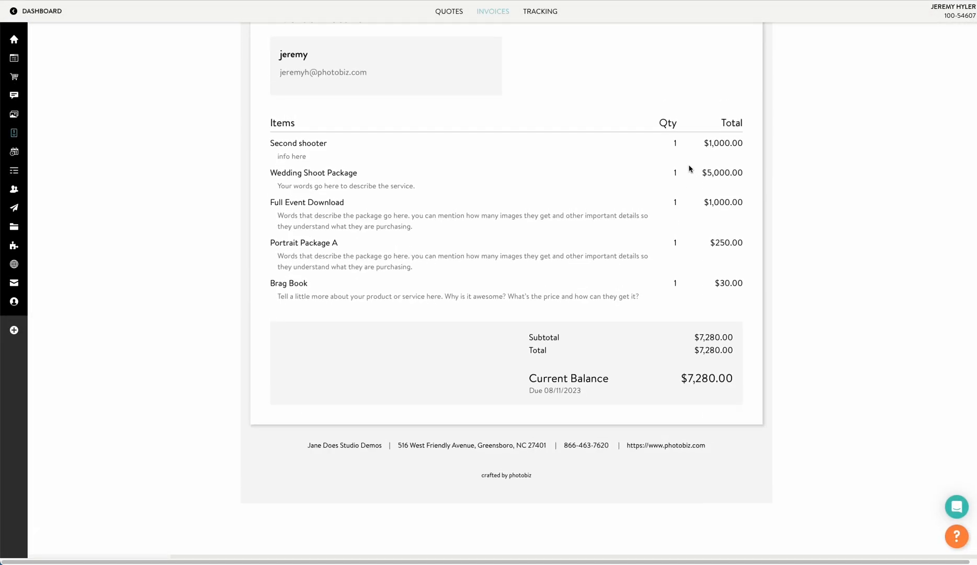
scroll(674, 259, "up", 6)
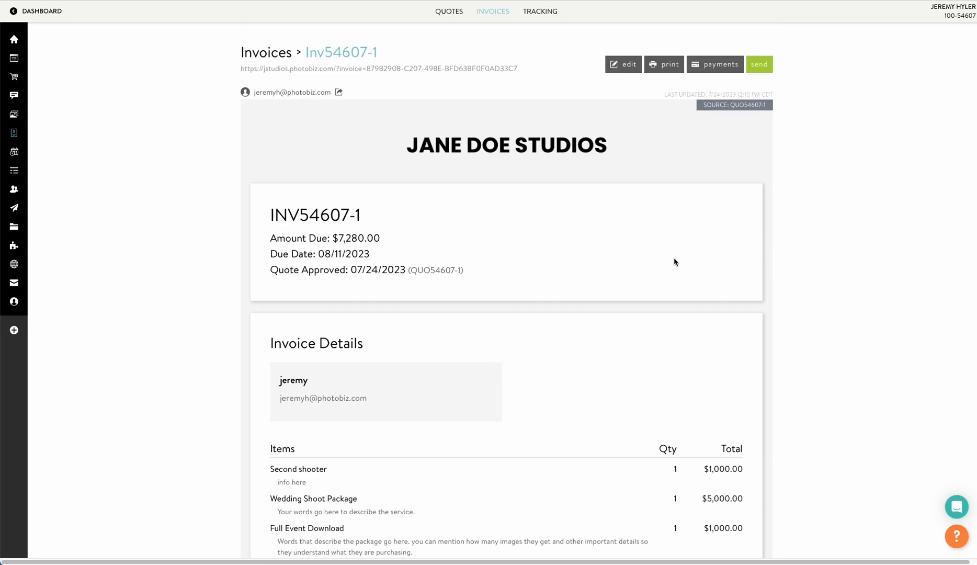
- Record an offline payment of 7280.00 on the invoice with the reference "in-person check" and save it
left_click(715, 64)
left_click(736, 84)
left_click(739, 129)
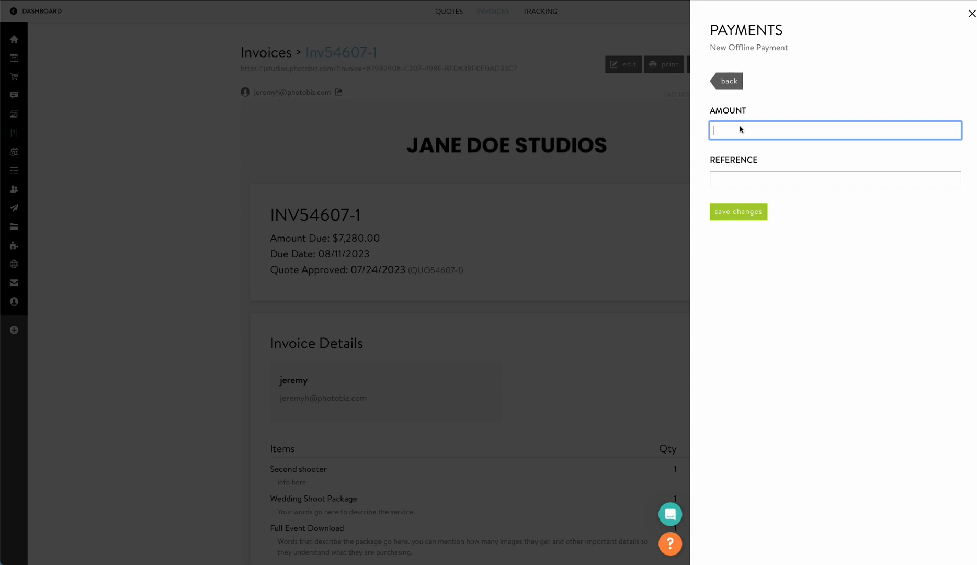
type("7280.00")
left_click(737, 188)
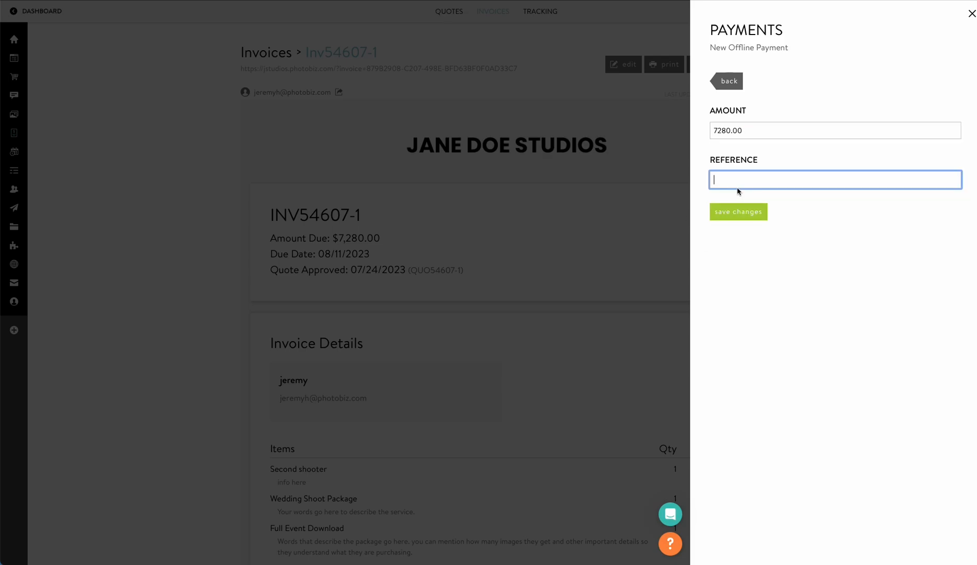
type("in")
key("BackSpace")
left_click(735, 214)
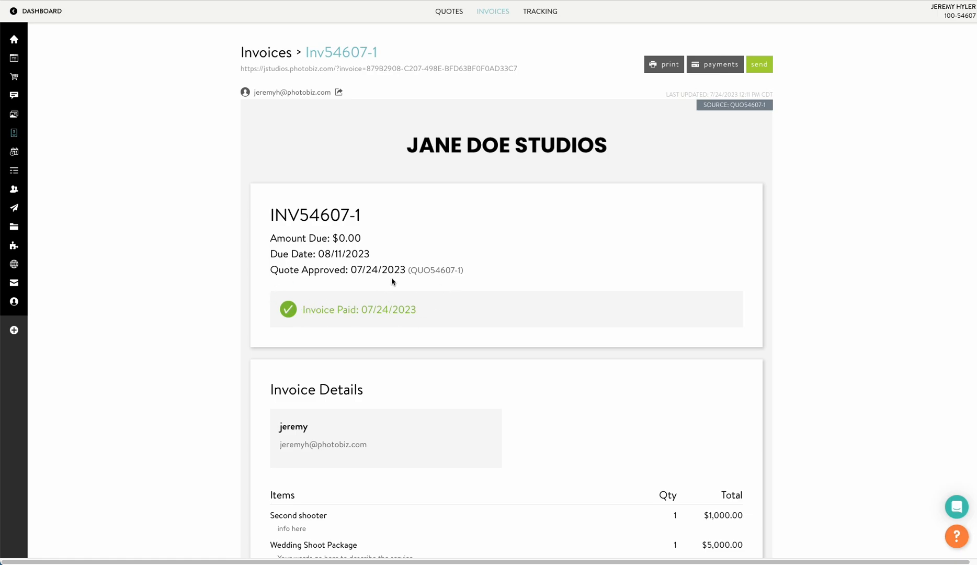
- Review the paid invoice's balance and its recorded payment details
scroll(392, 282, "down", 10)
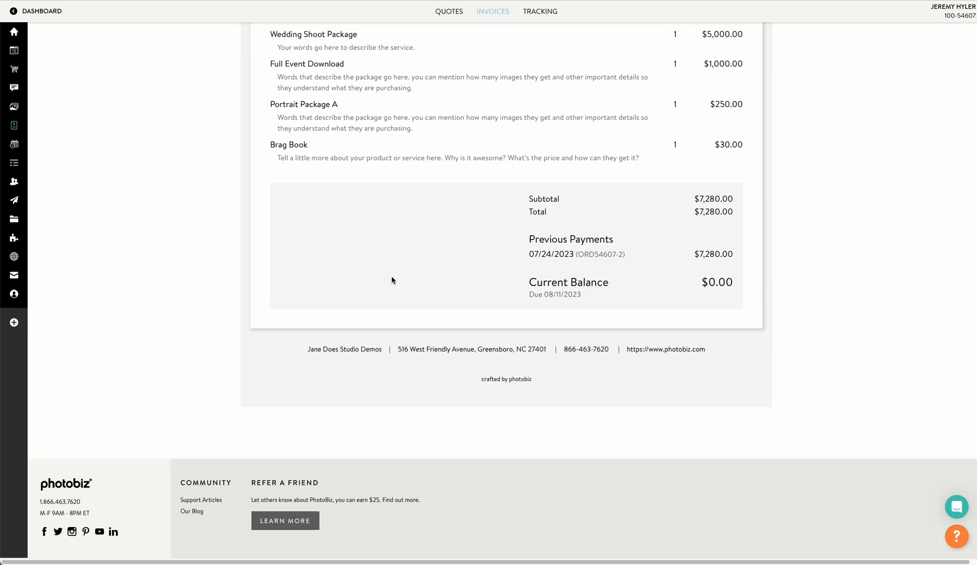
scroll(489, 280, "down", 6)
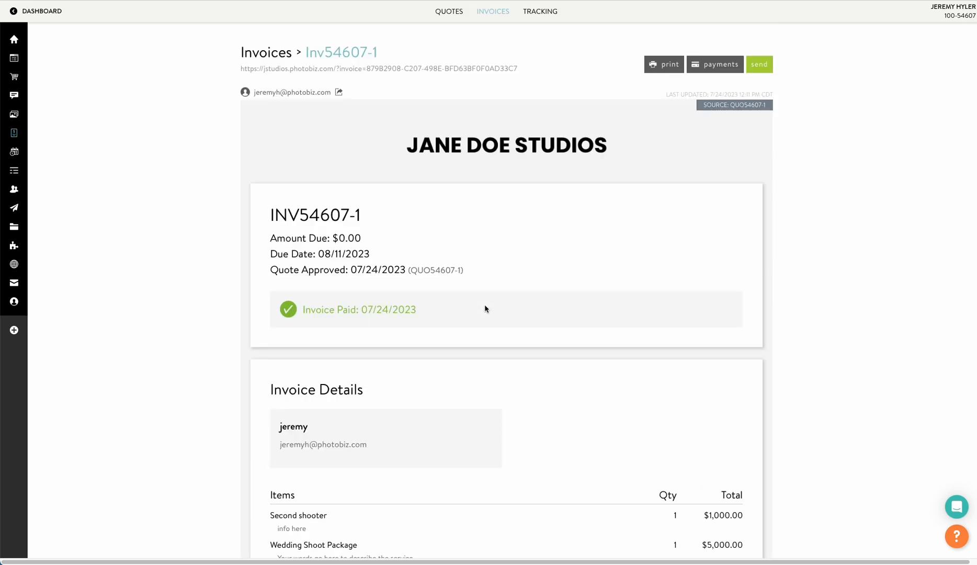
left_click(715, 64)
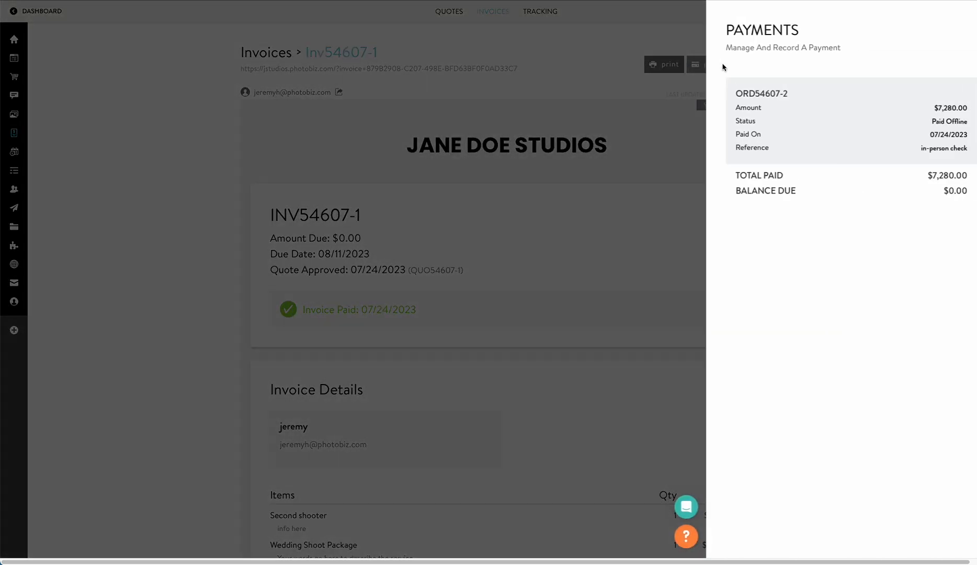
left_click(584, 92)
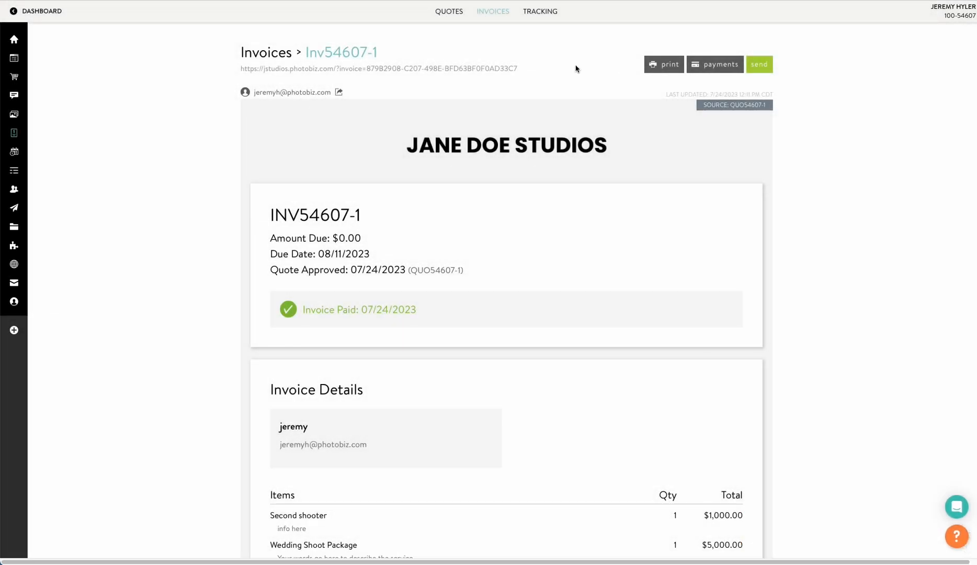
- View the paid invoice's client page, including its items and previous payments, and return to the invoice
left_click(477, 69)
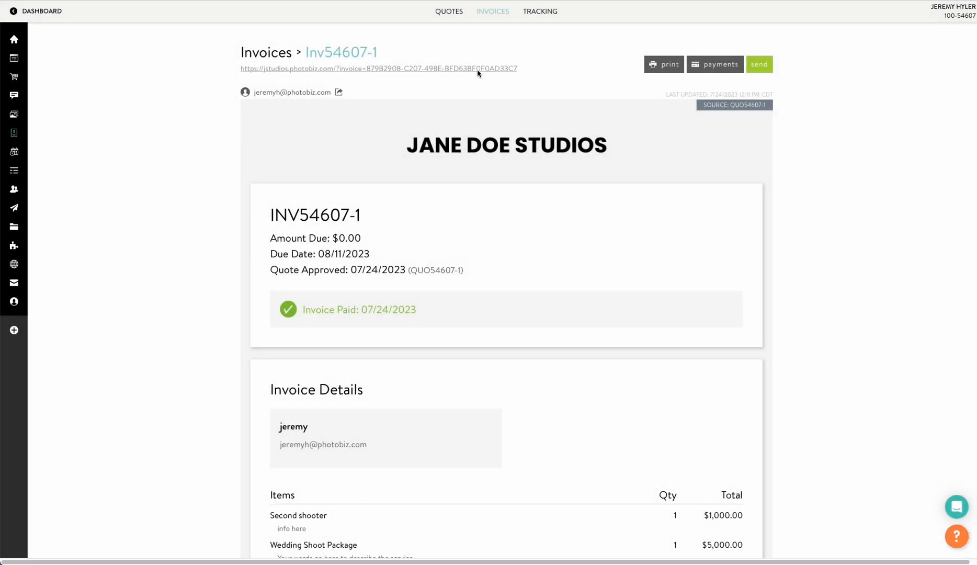
scroll(406, 157, "down", 5)
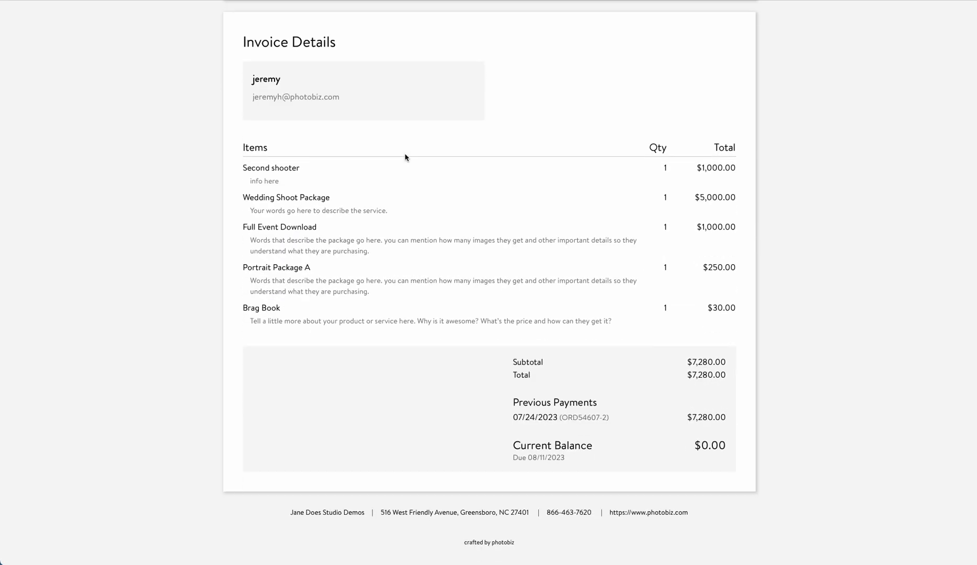
scroll(406, 157, "up", 5)
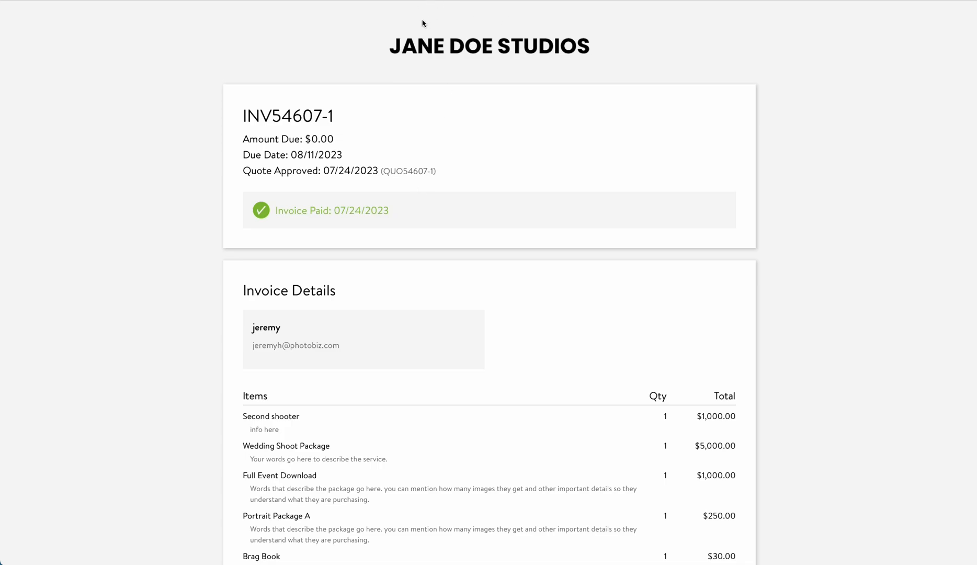
left_click(410, 1)
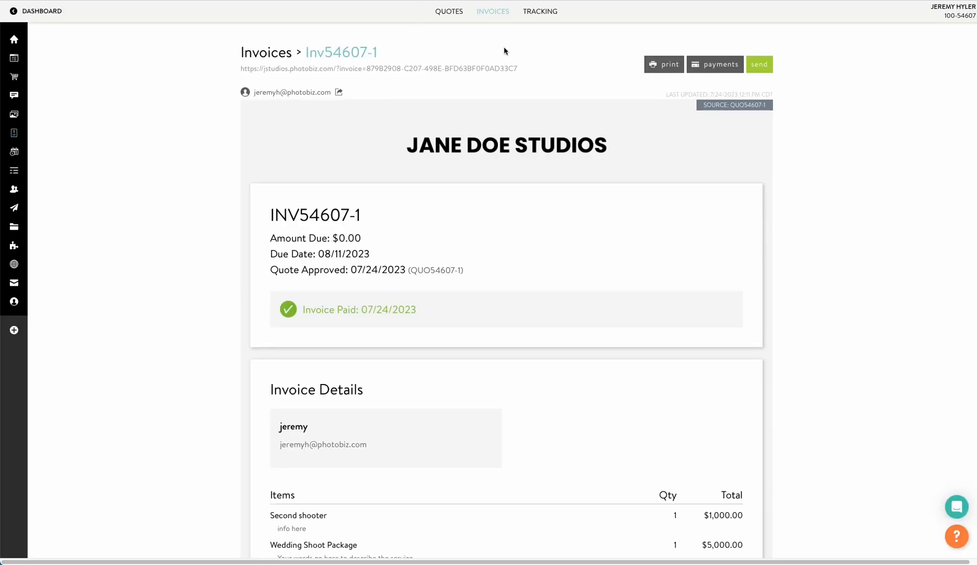
- Create a new blank invoice from the invoices list and open it for editing
left_click(495, 13)
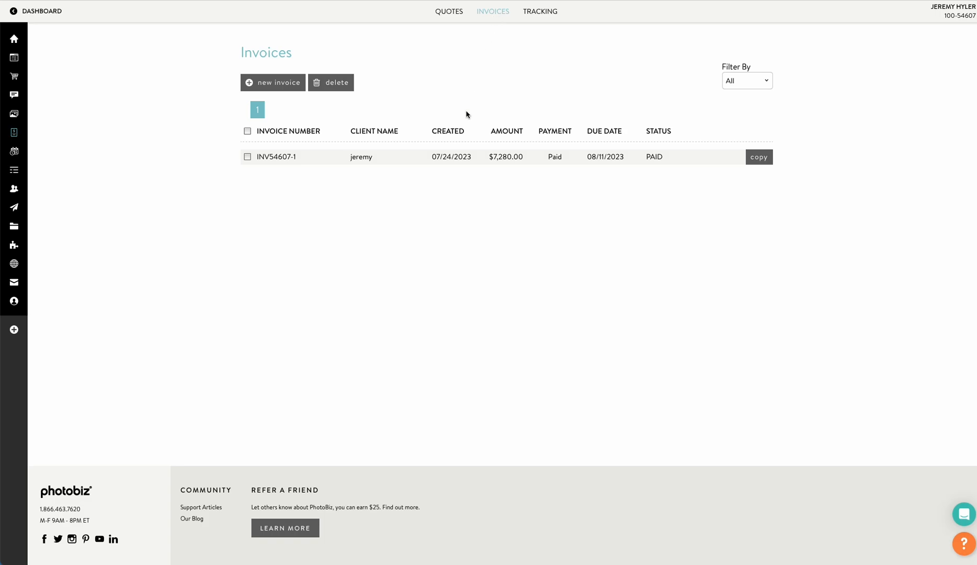
left_click(274, 84)
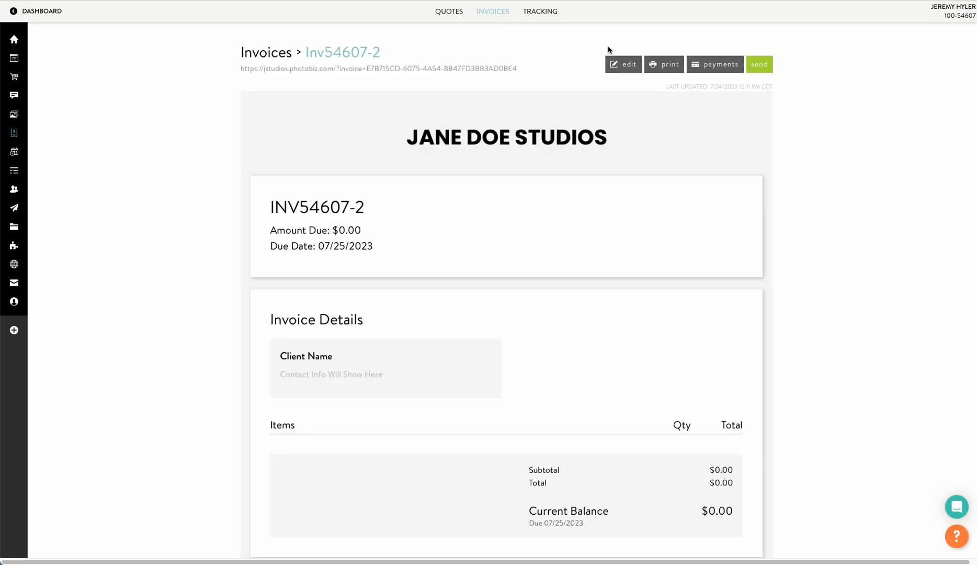
left_click(639, 67)
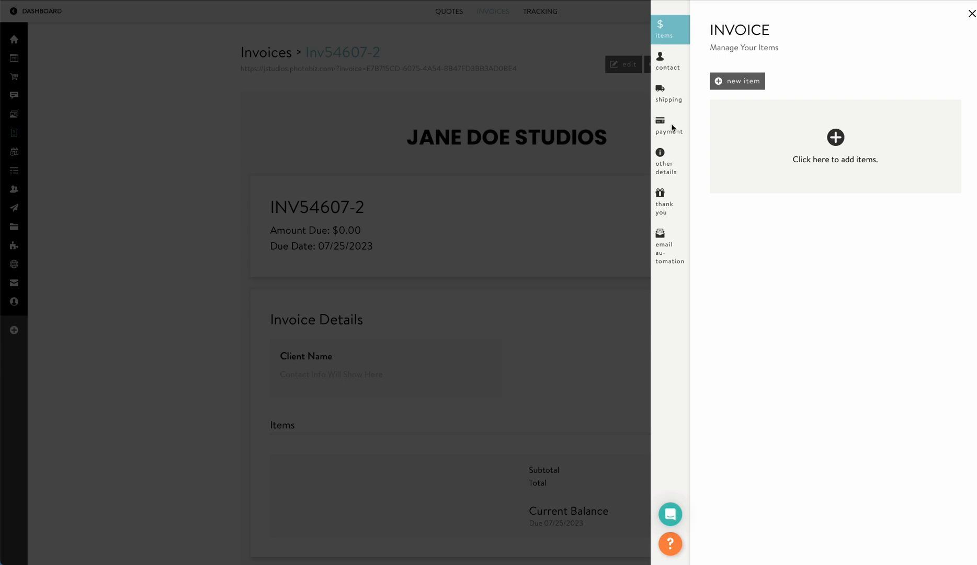
- Set the invoice's due date to 08/11/2023, allow partial payments, and save the payment preferences
left_click(673, 125)
left_click(744, 95)
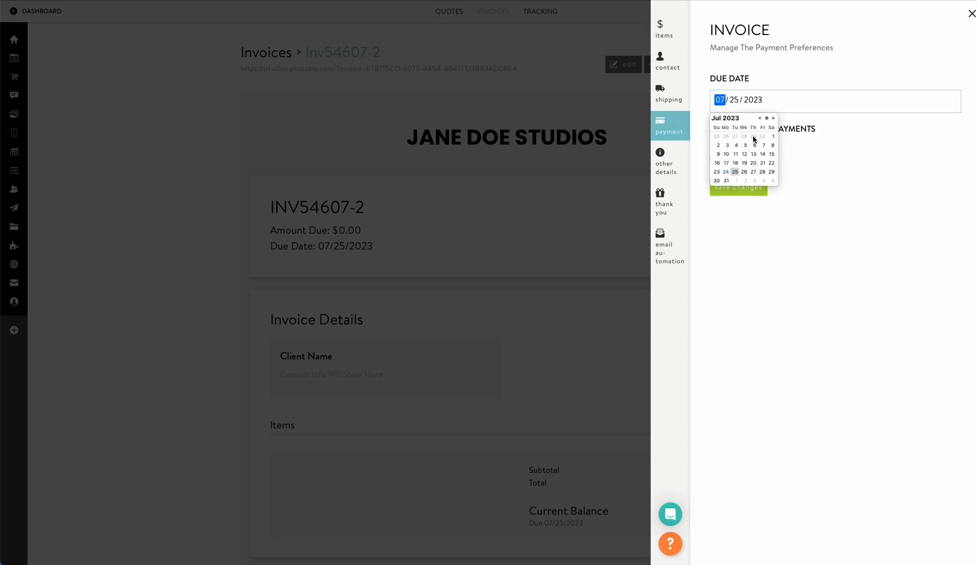
left_click(774, 118)
left_click(763, 145)
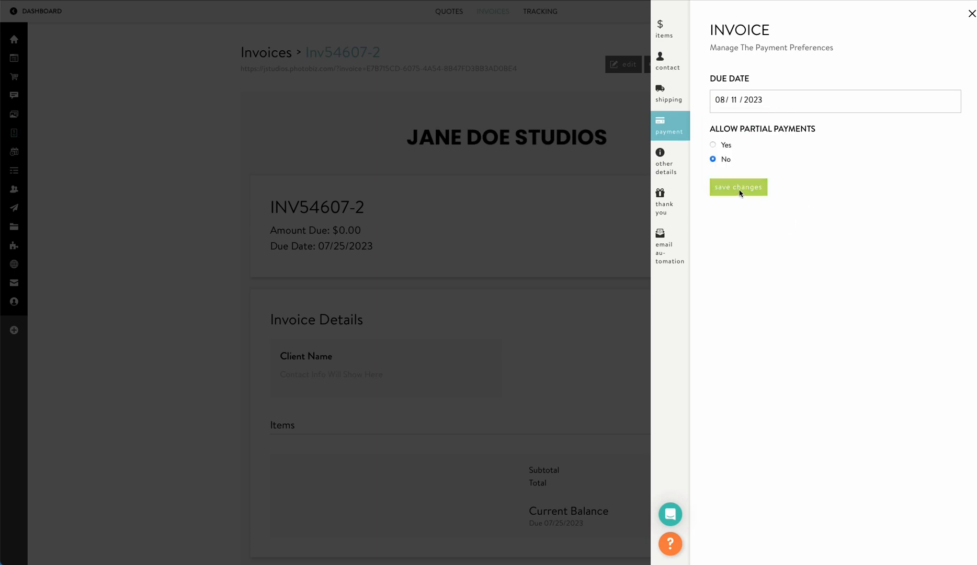
left_click(713, 146)
left_click(757, 193)
- Assign the first contact in the list to the invoice and check its shipping and payment settings
left_click(659, 66)
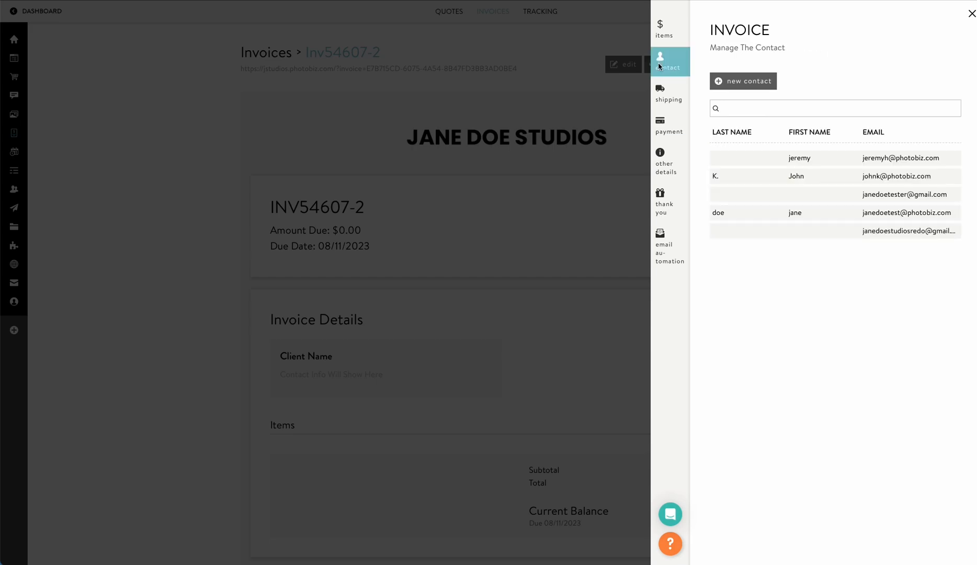
left_click(897, 157)
left_click(668, 96)
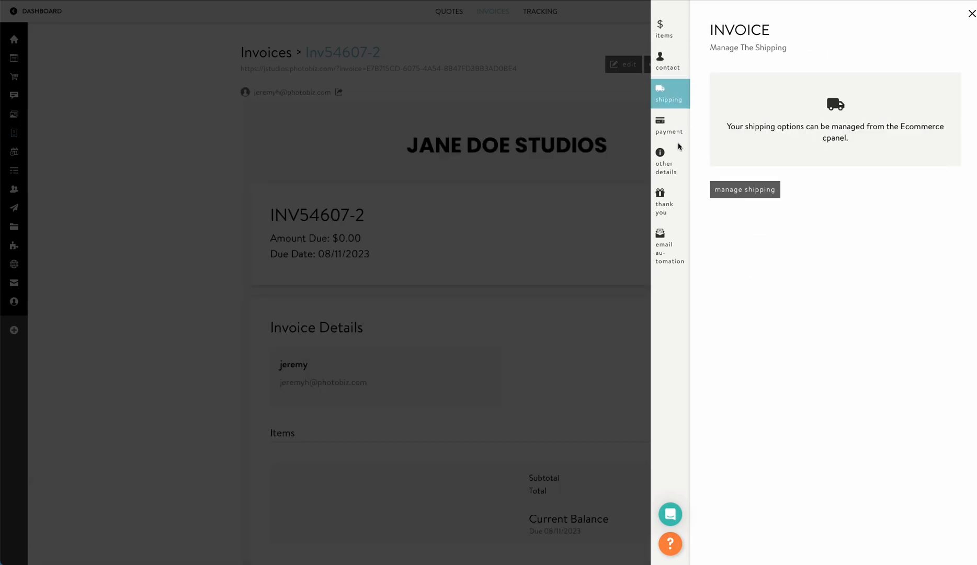
left_click(666, 125)
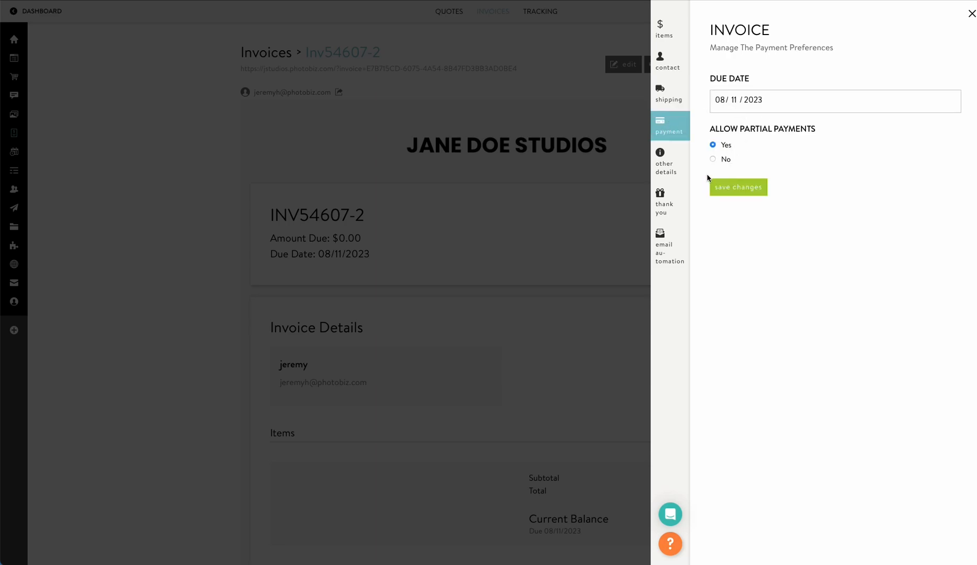
- Add the Sitting Fee ($100.00) service from the Portrait Session Fees category to the invoice
left_click(674, 38)
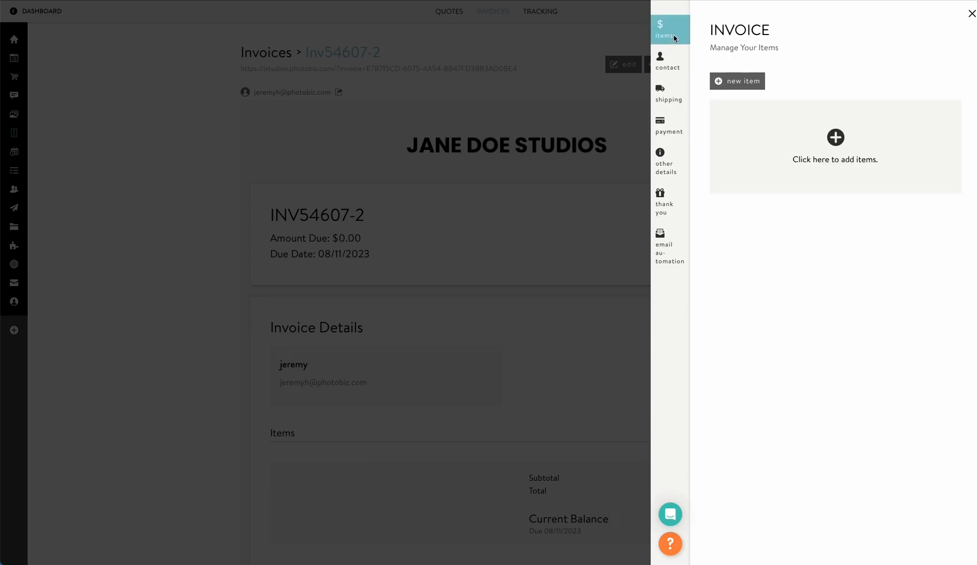
left_click(740, 78)
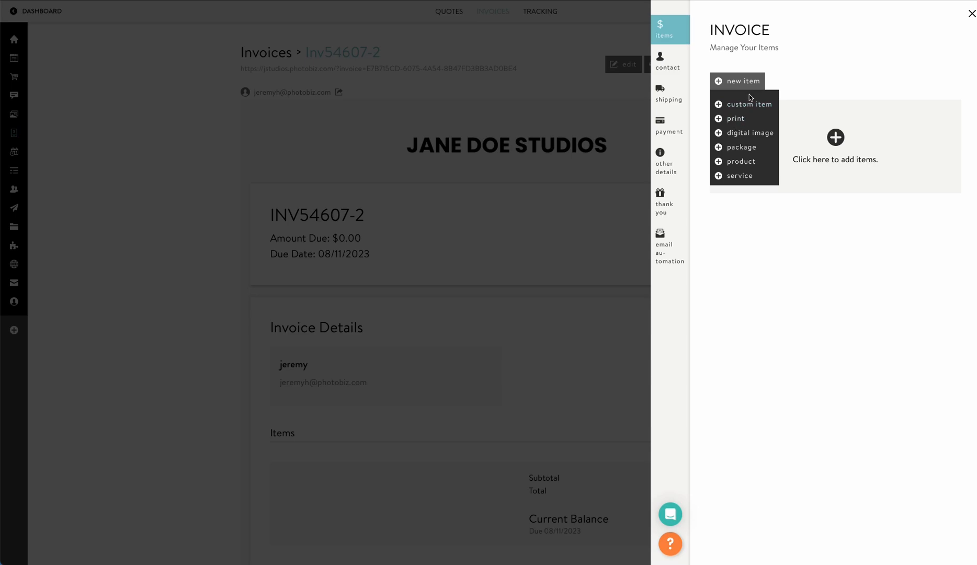
left_click(740, 177)
left_click(746, 132)
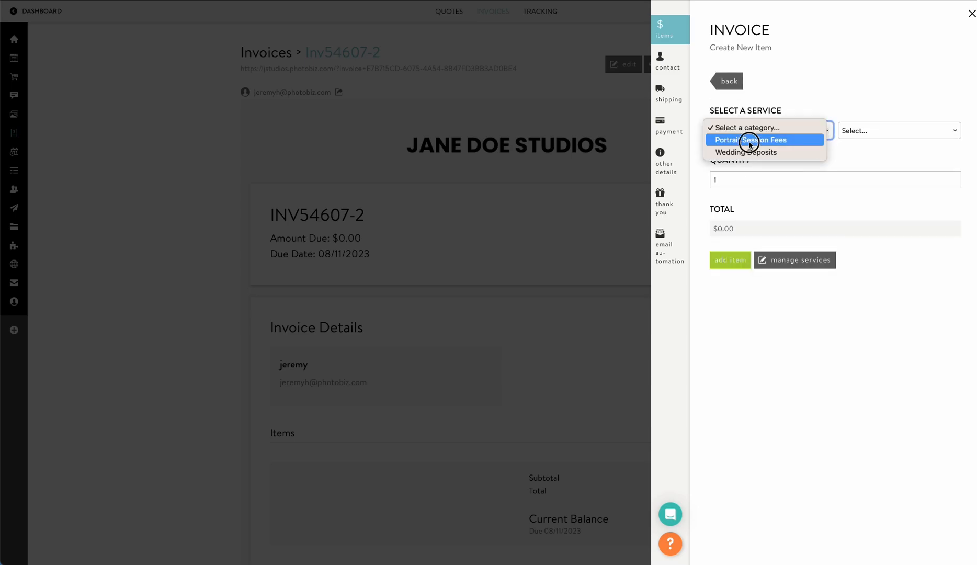
left_click(749, 141)
left_click(866, 130)
left_click(866, 140)
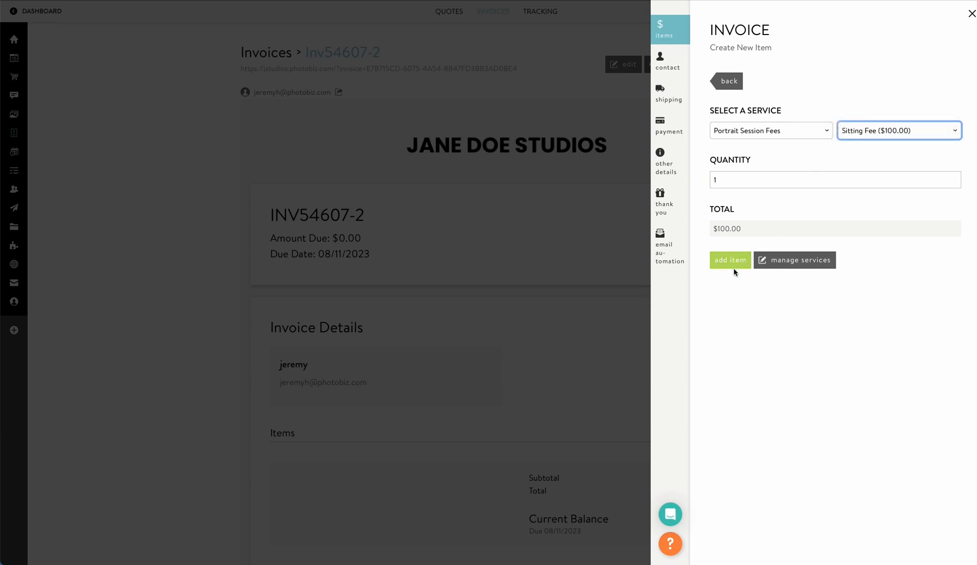
left_click(731, 260)
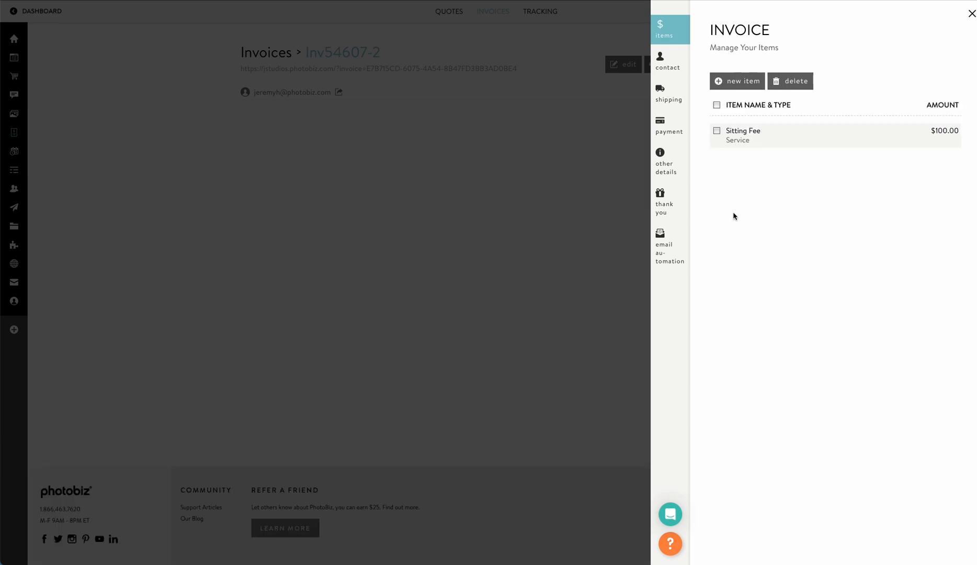
- Add the Digital Image Package - 10 images from the Portrait Packages category to the invoice
left_click(735, 81)
left_click(741, 149)
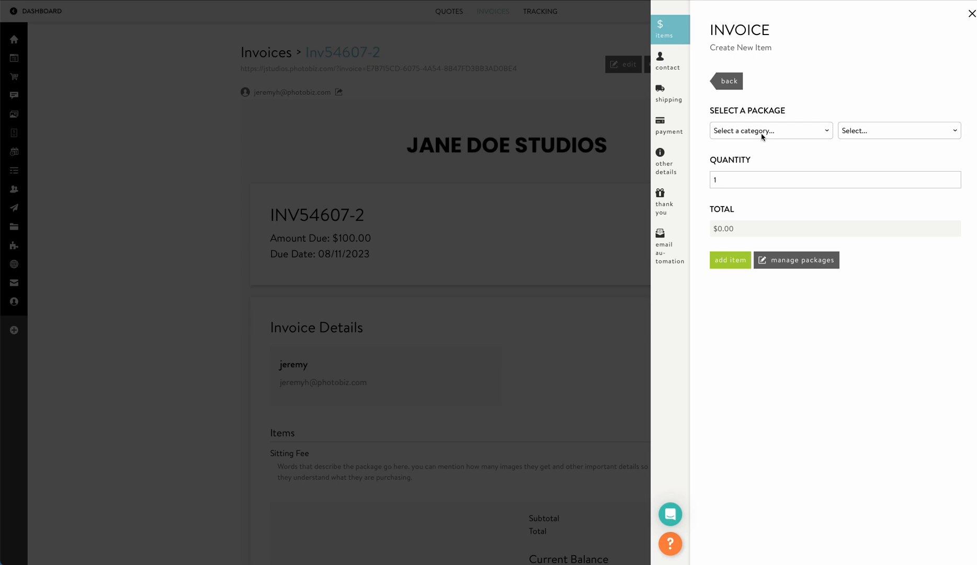
left_click(761, 132)
left_click(763, 141)
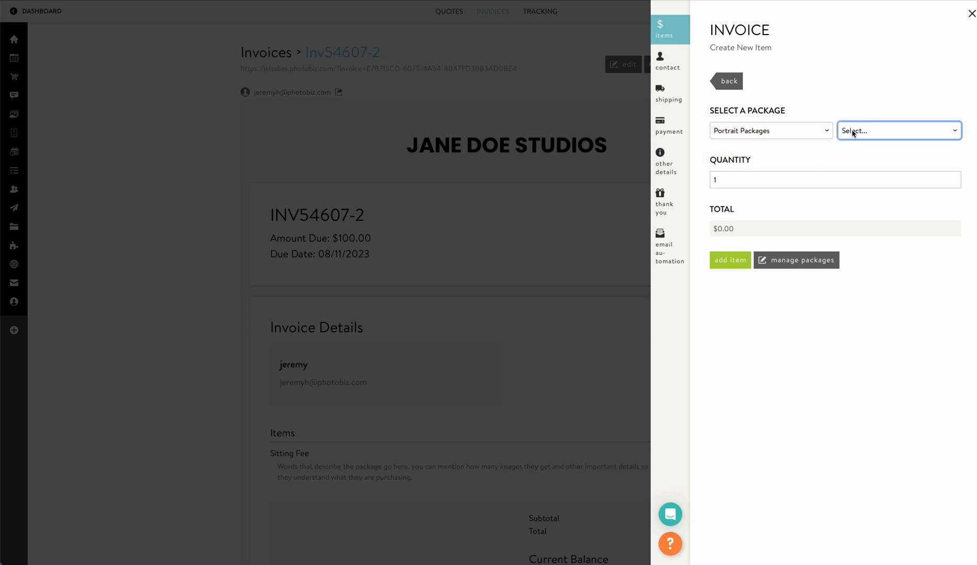
left_click(855, 130)
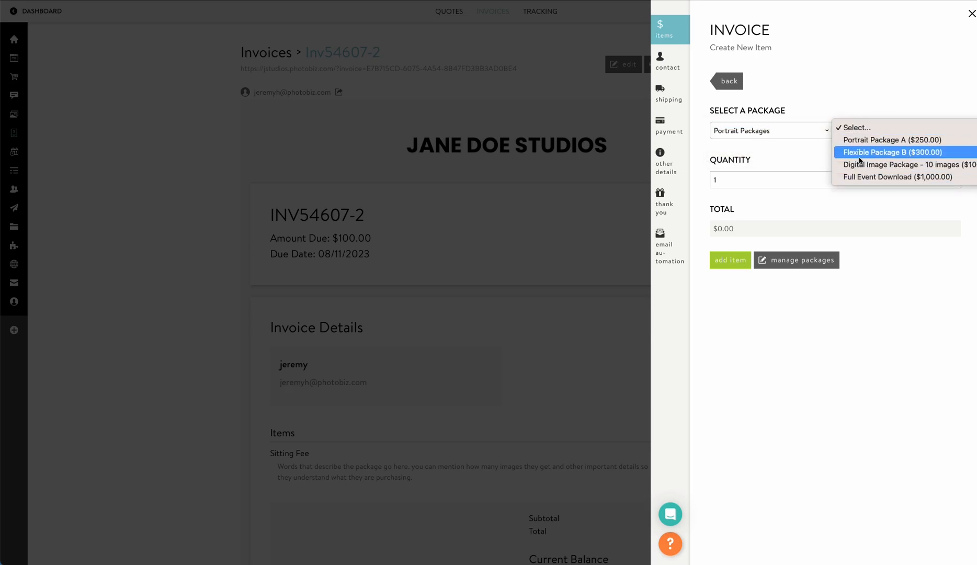
left_click(859, 169)
left_click(732, 260)
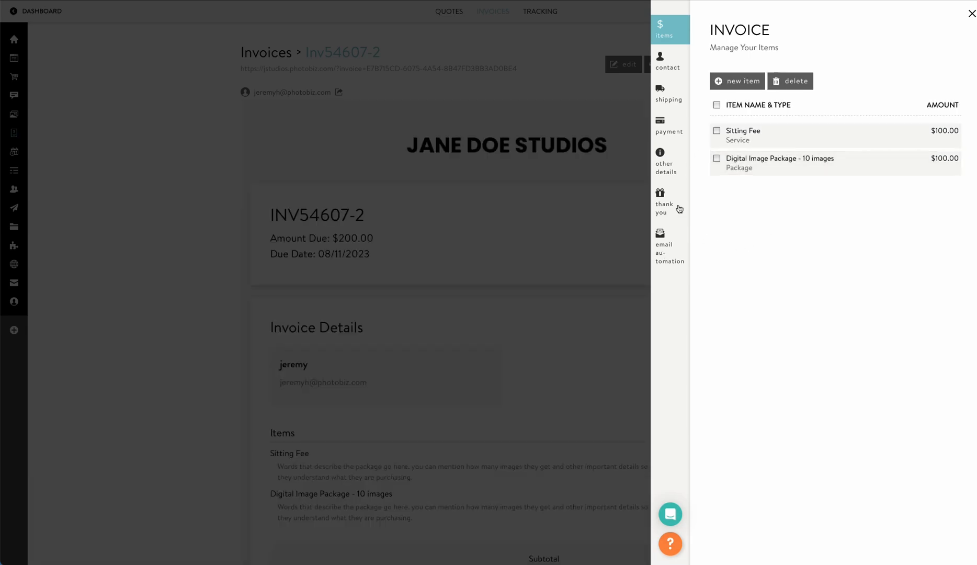
- Review the invoice's reference, custom note and terms fields, and its payment thank-you message
left_click(671, 163)
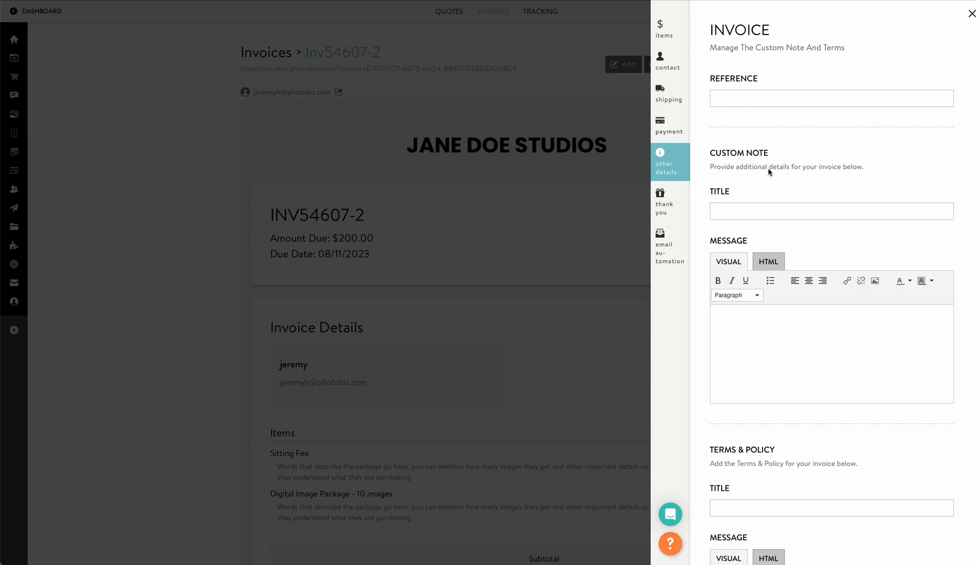
scroll(712, 242, "down", 3)
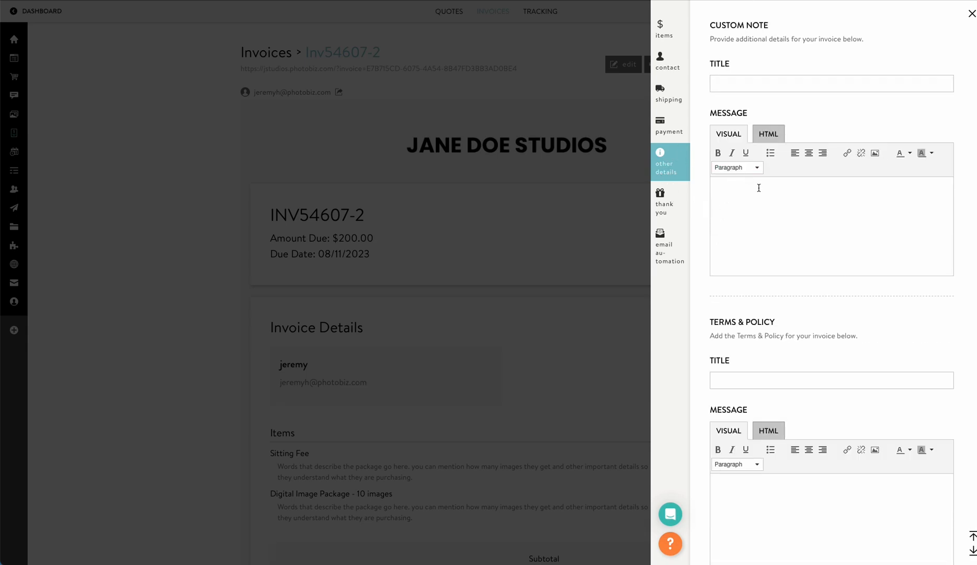
left_click(667, 201)
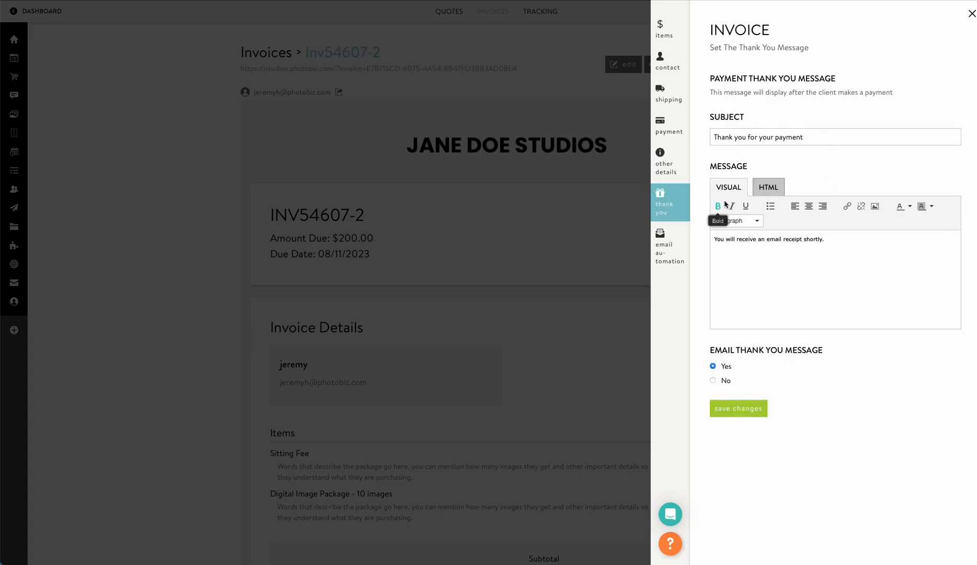
- Select Invoice Series as the invoice's email automation and open that series for editing
left_click(670, 230)
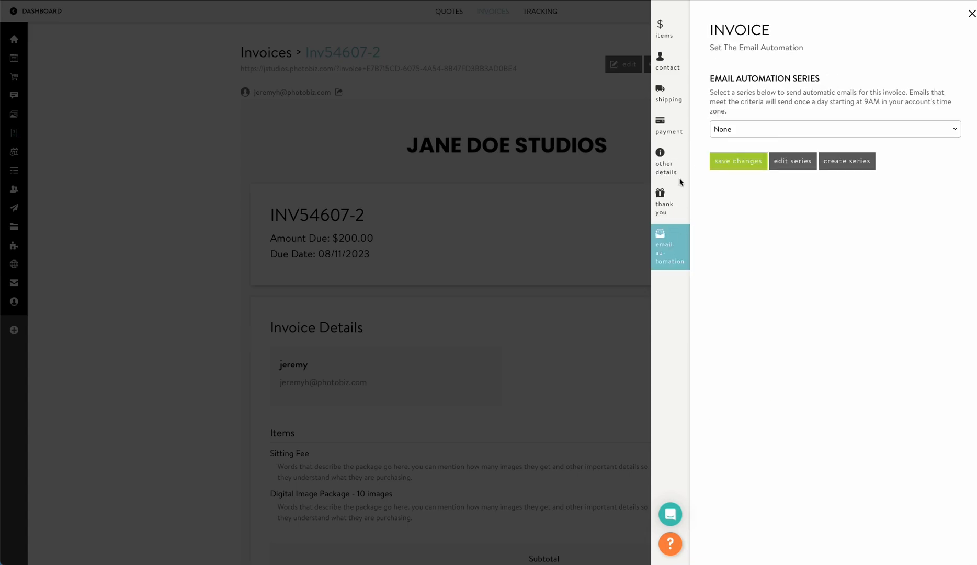
left_click(767, 131)
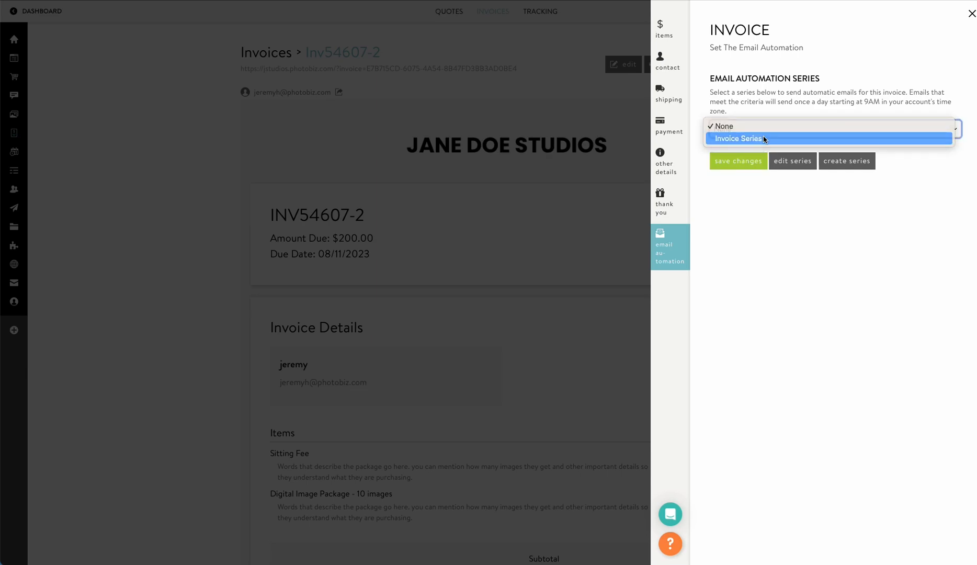
left_click(763, 138)
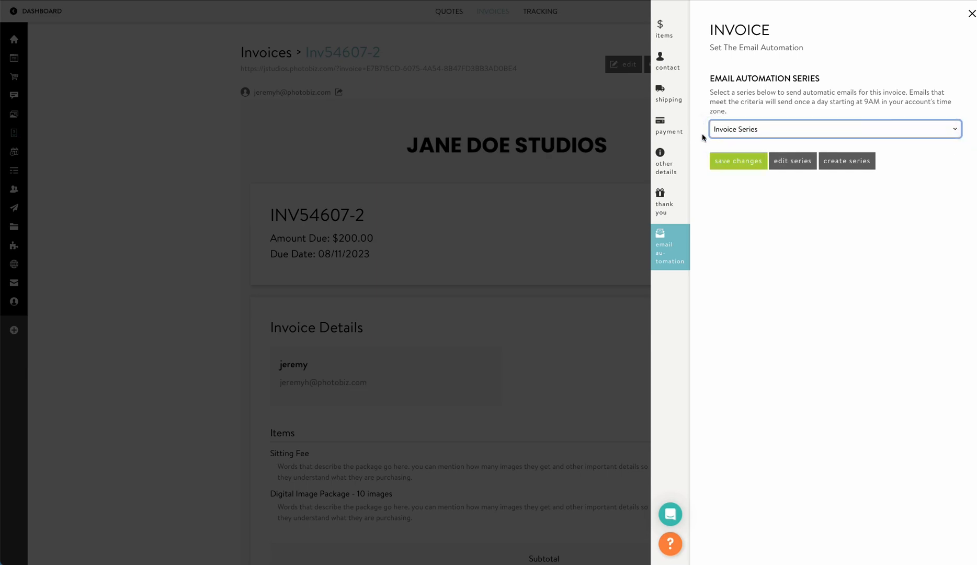
left_click(781, 165)
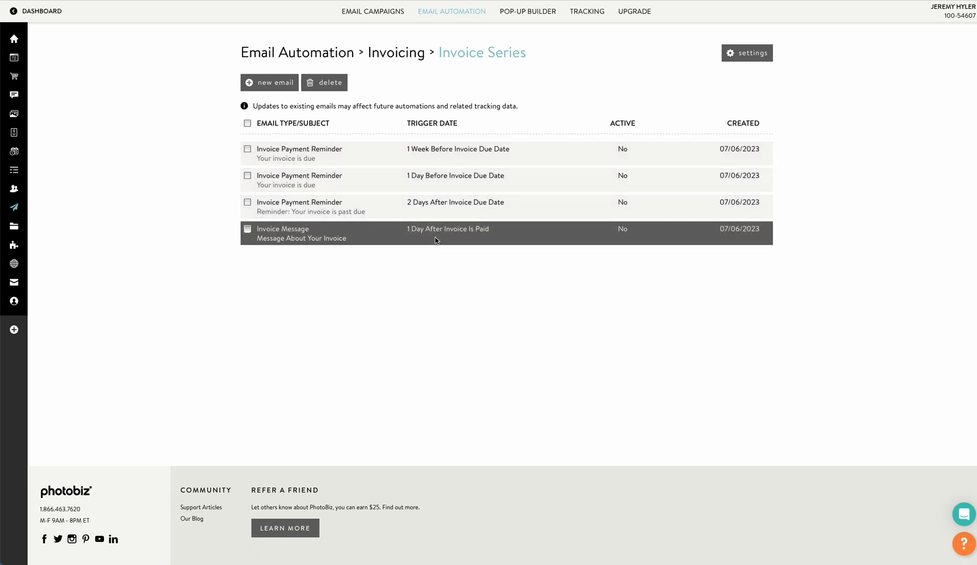
- Examine the email types offered for a new email in the Invoice Series and close the form without creating one
left_click(271, 82)
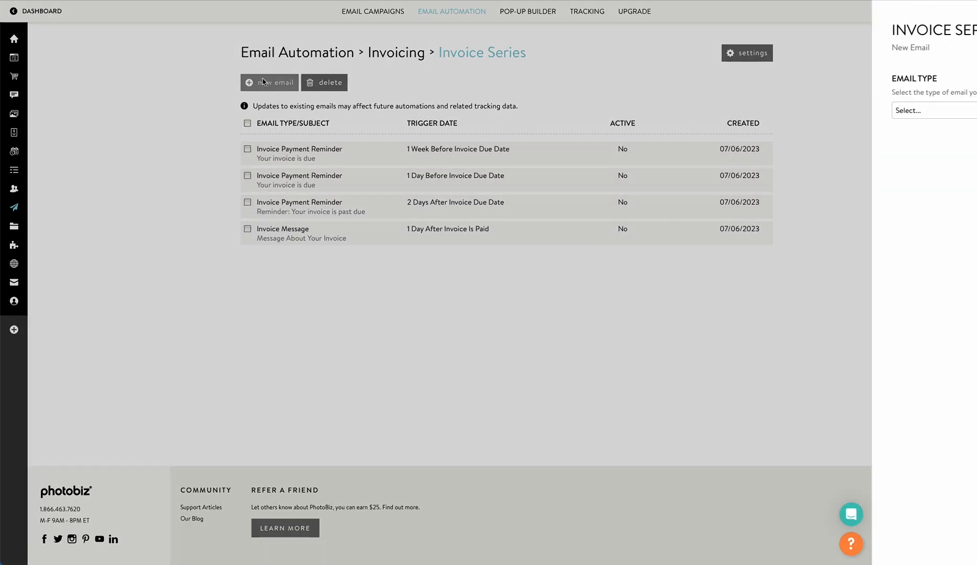
left_click(769, 105)
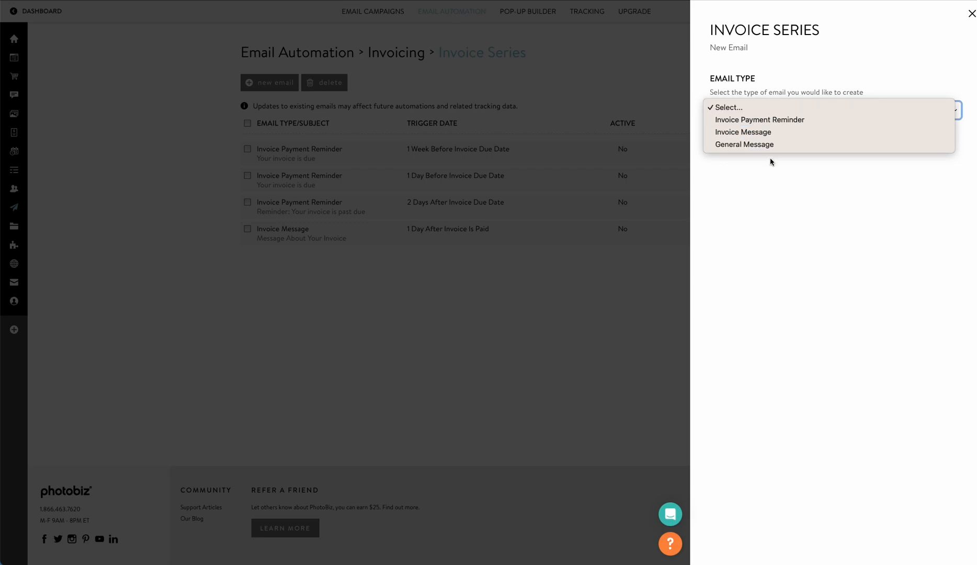
left_click(533, 92)
left_click(625, 73)
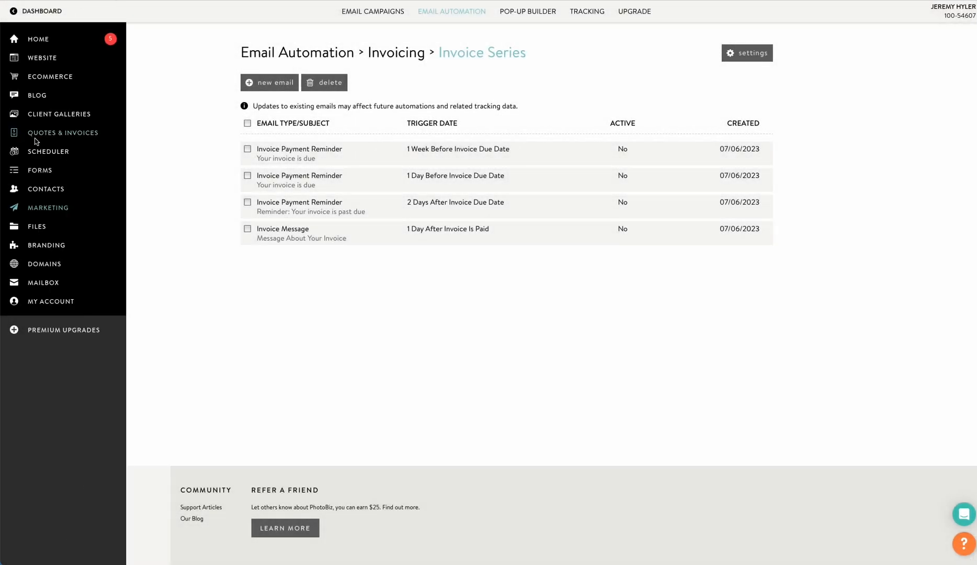
- Return to the invoice, set its email automation to Invoice Series, save the change, and close the editor
left_click(46, 136)
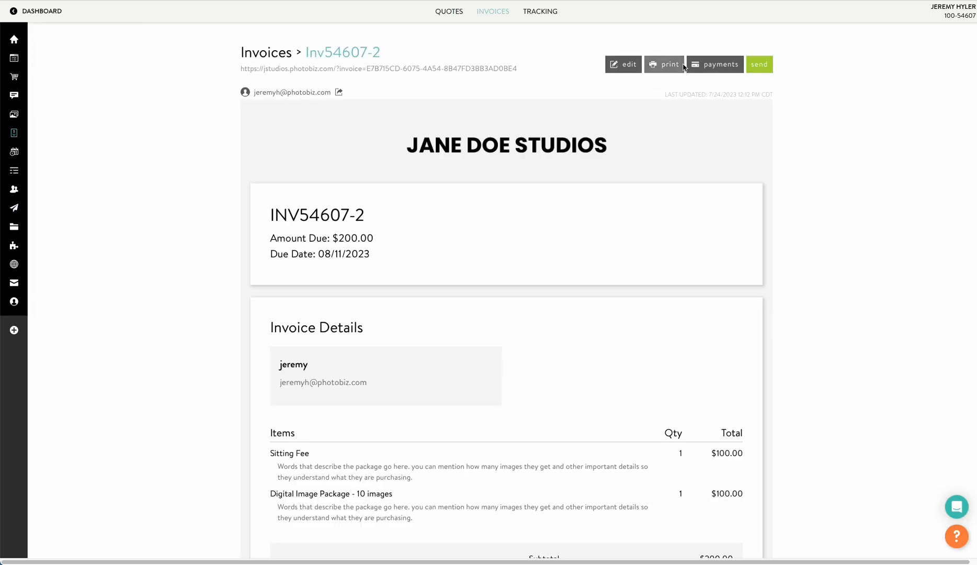
left_click(620, 67)
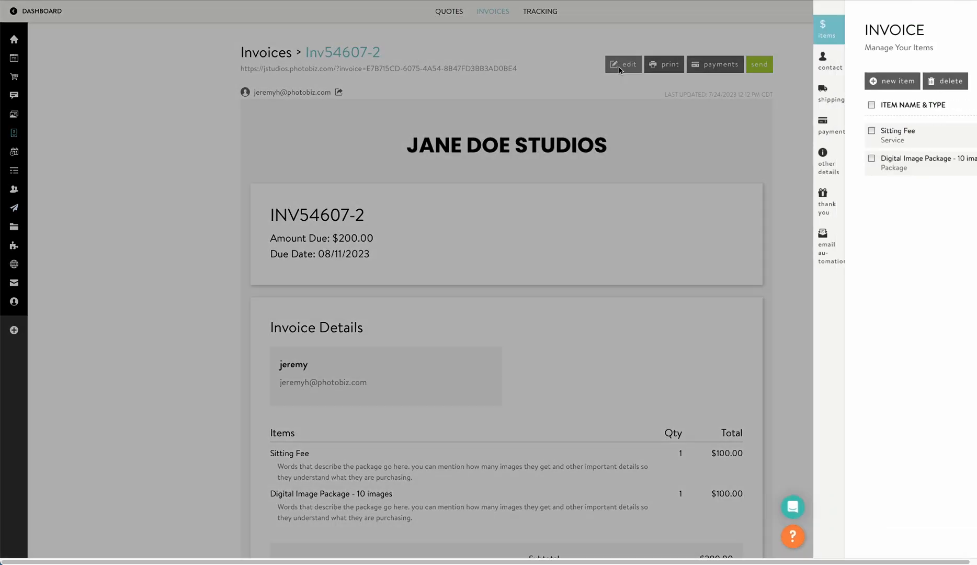
left_click(667, 246)
left_click(735, 129)
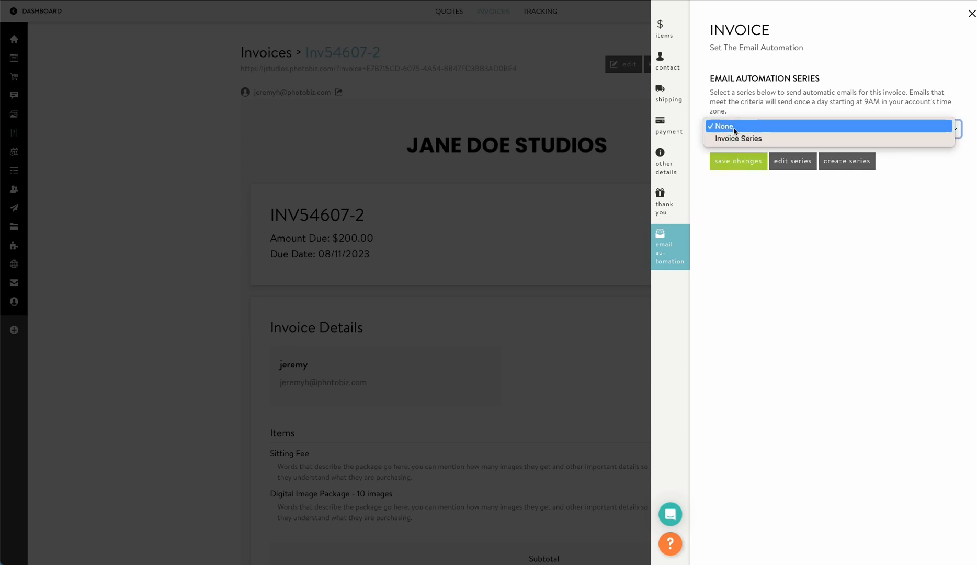
left_click(736, 139)
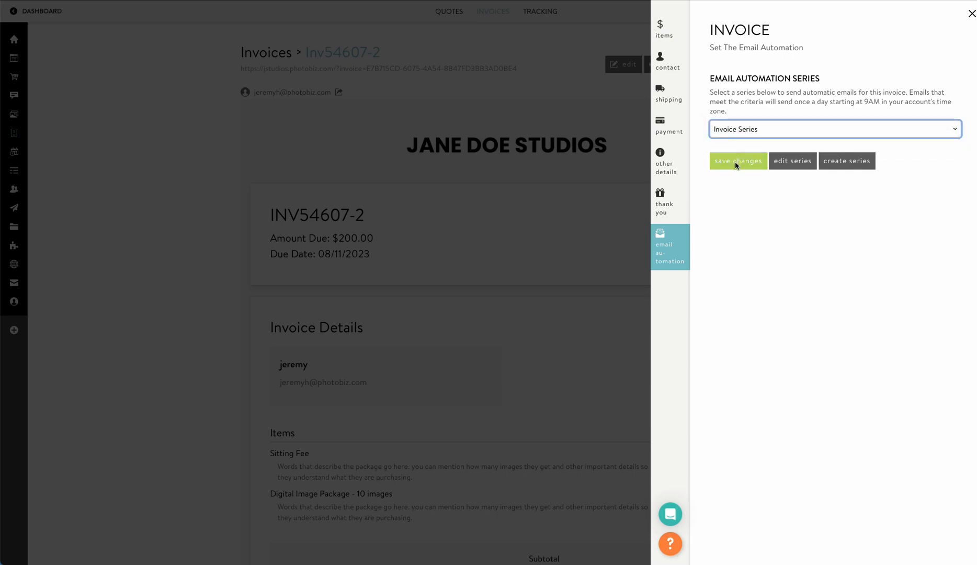
left_click(735, 163)
left_click(731, 133)
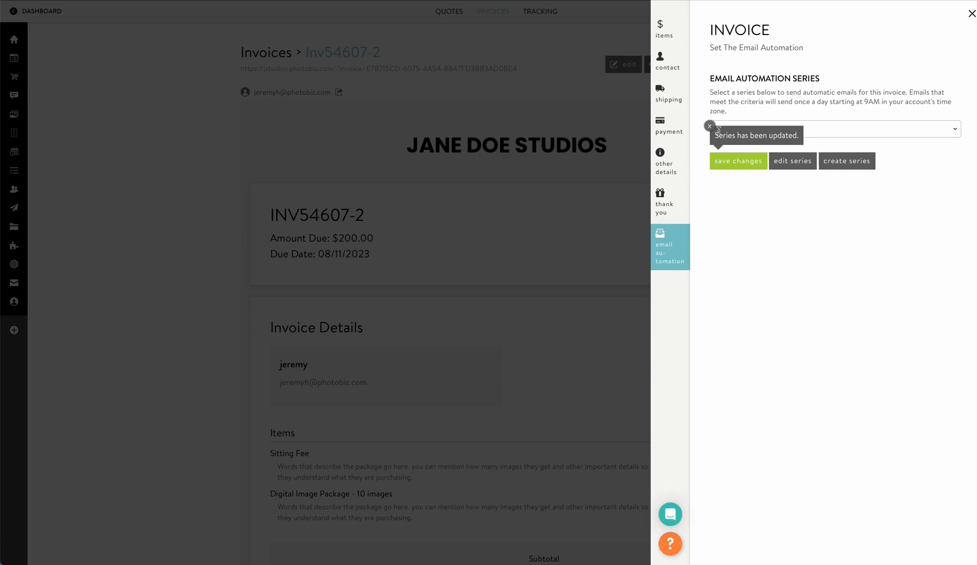
left_click(710, 127)
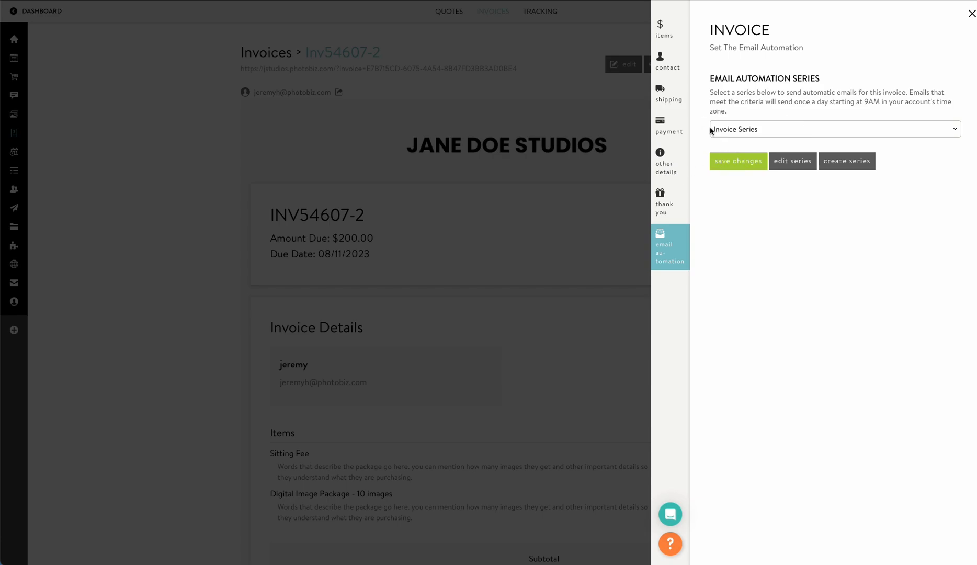
left_click(582, 190)
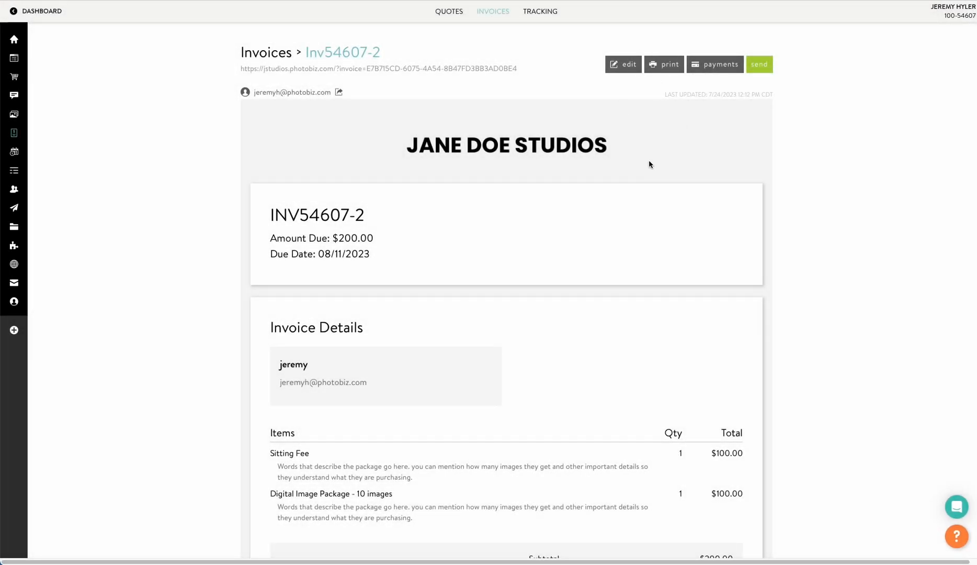
- Review the completed invoice and email it to the contact with the subject "Your New Invoice"
scroll(649, 164, "down", 4)
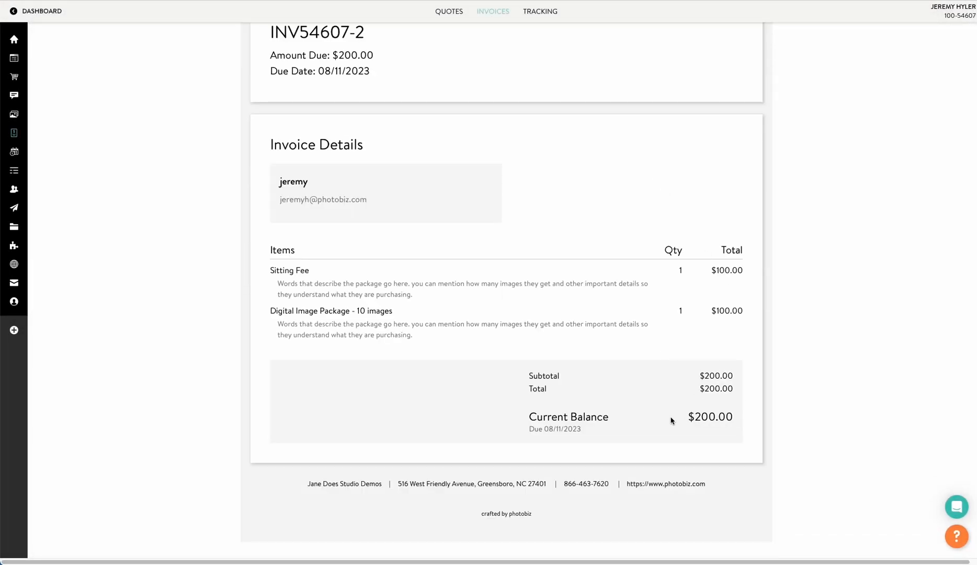
scroll(694, 424, "up", 4)
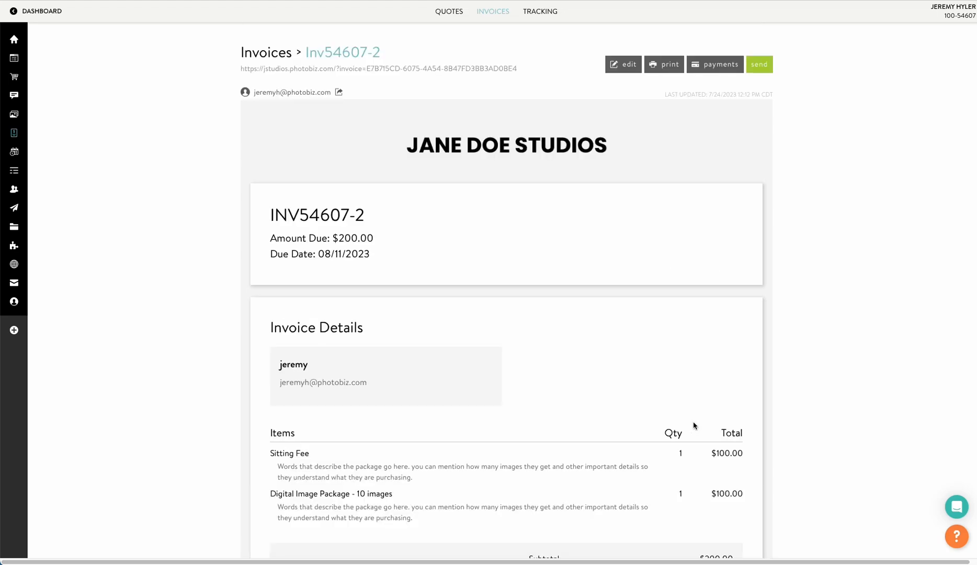
left_click(763, 67)
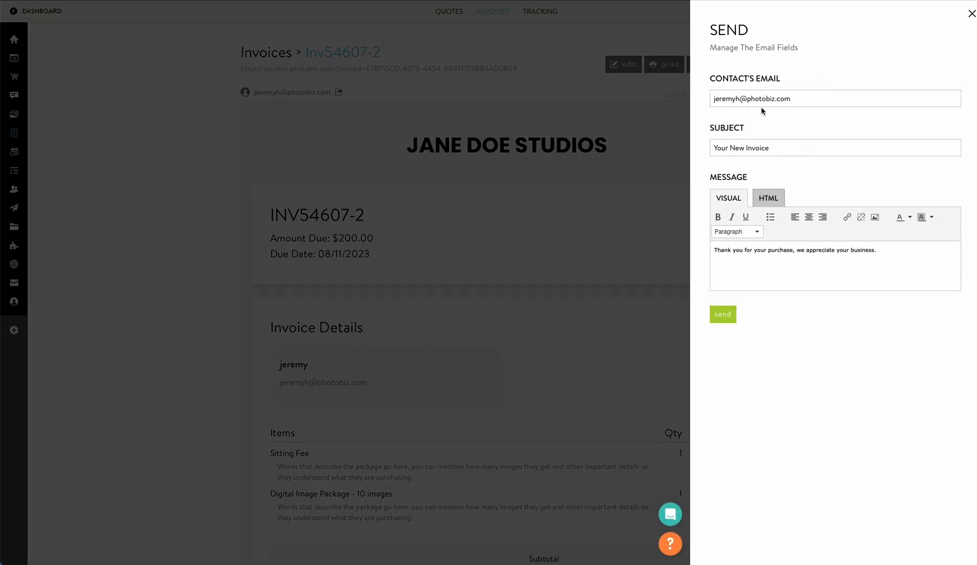
left_click(722, 319)
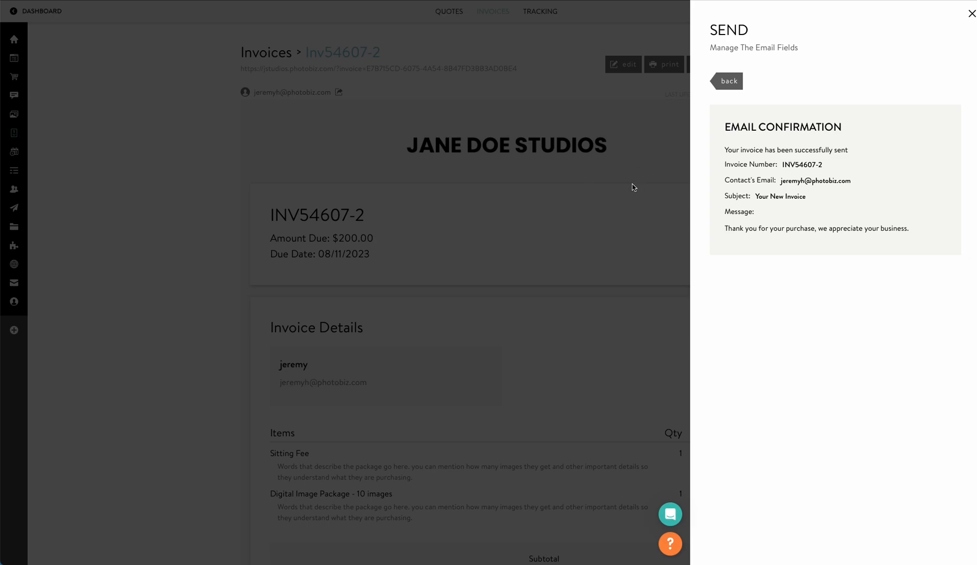
- Open the sent invoice's client page, review its details, and submit the full $200.00 payment through PayPal
left_click(631, 189)
left_click(486, 68)
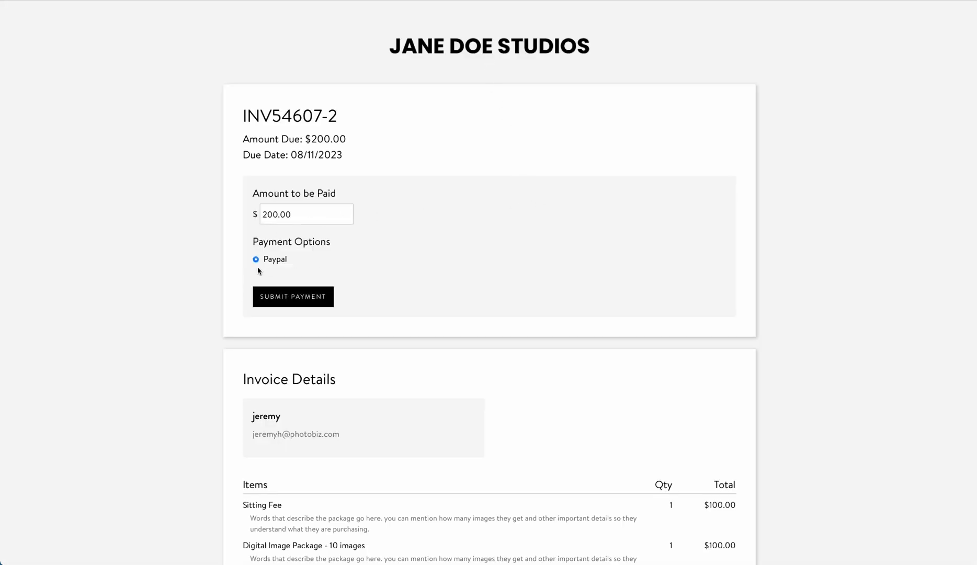
scroll(270, 264, "down", 1)
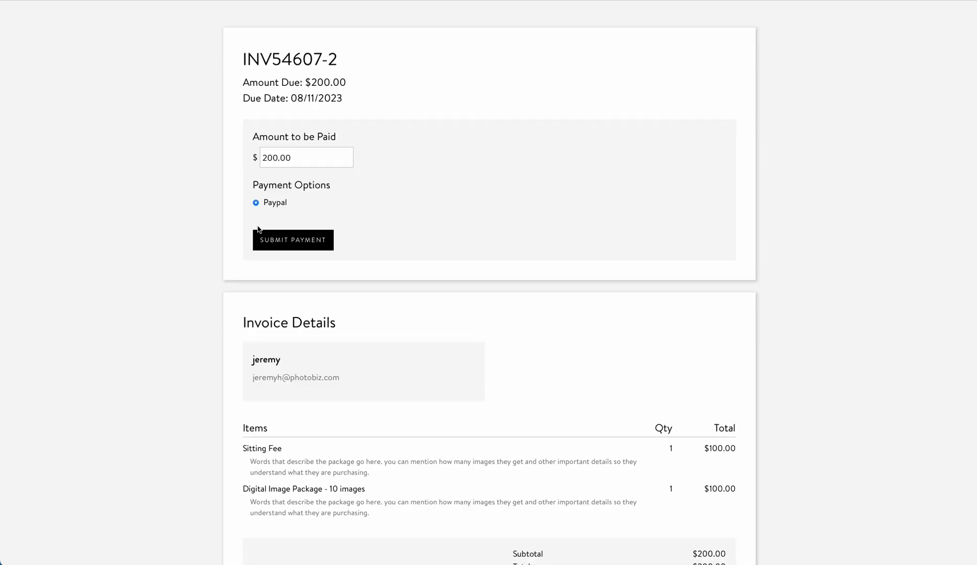
scroll(295, 222, "down", 3)
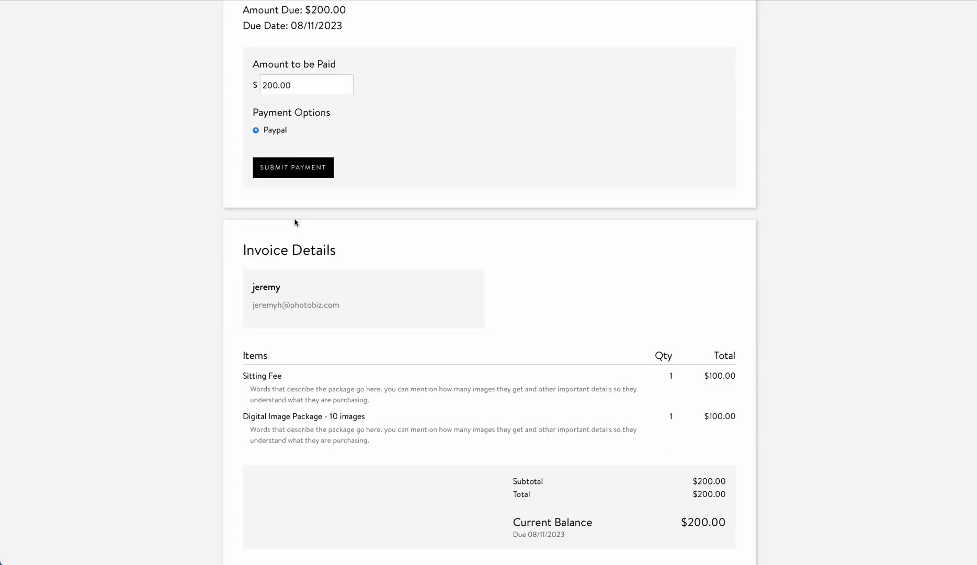
scroll(294, 223, "up", 4)
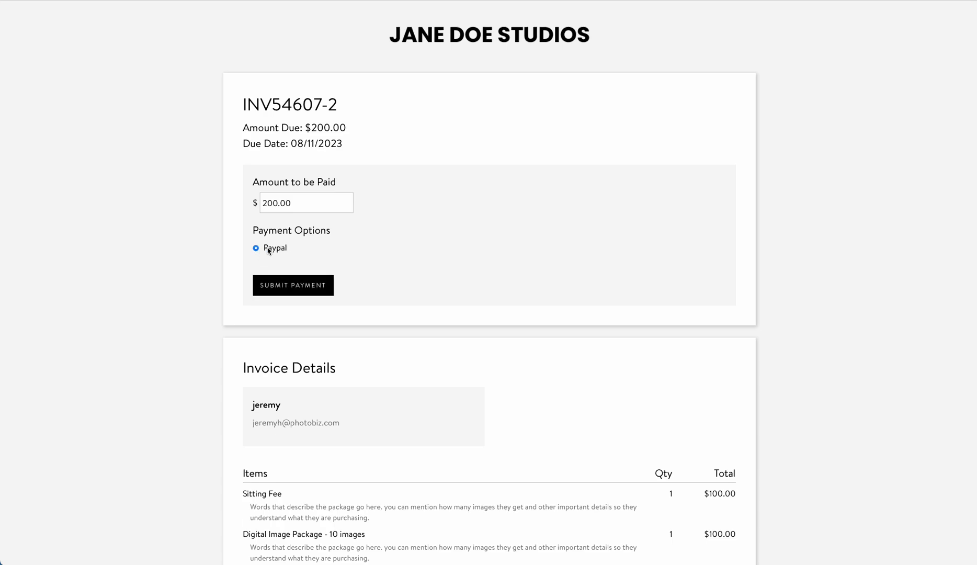
left_click(311, 280)
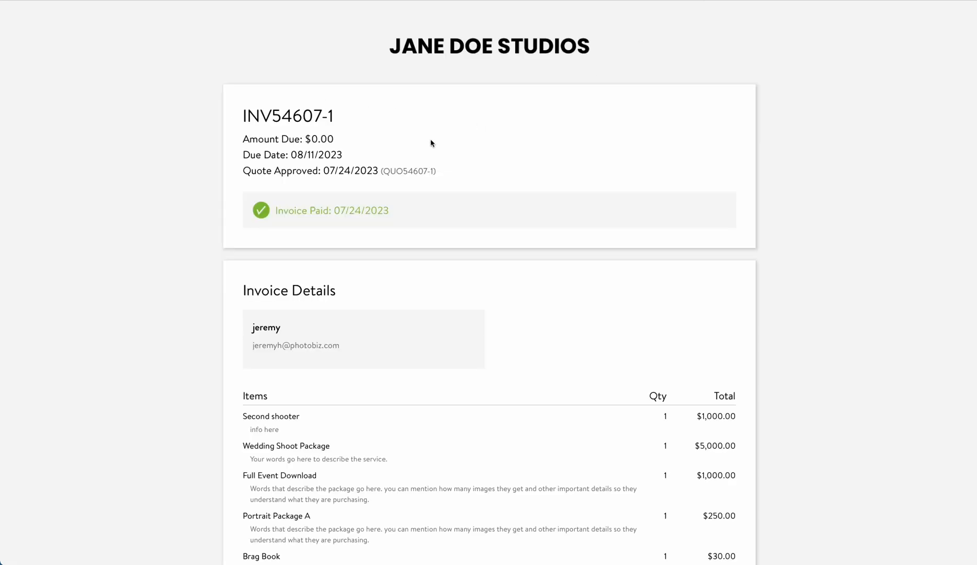
- Return to the invoice in the dashboard and record an offline payment of 50.00 with the reference "in person"
left_click(503, 1)
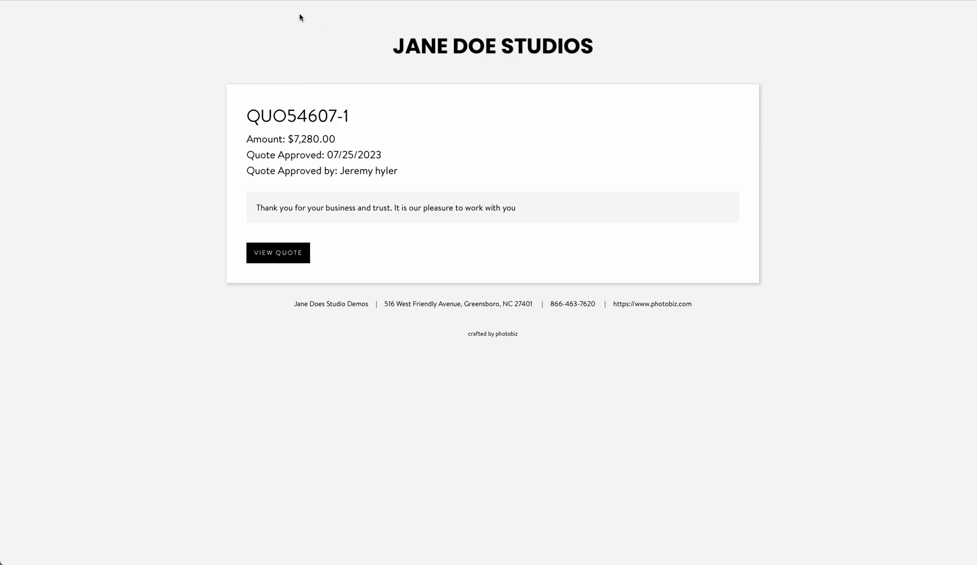
left_click(319, 4)
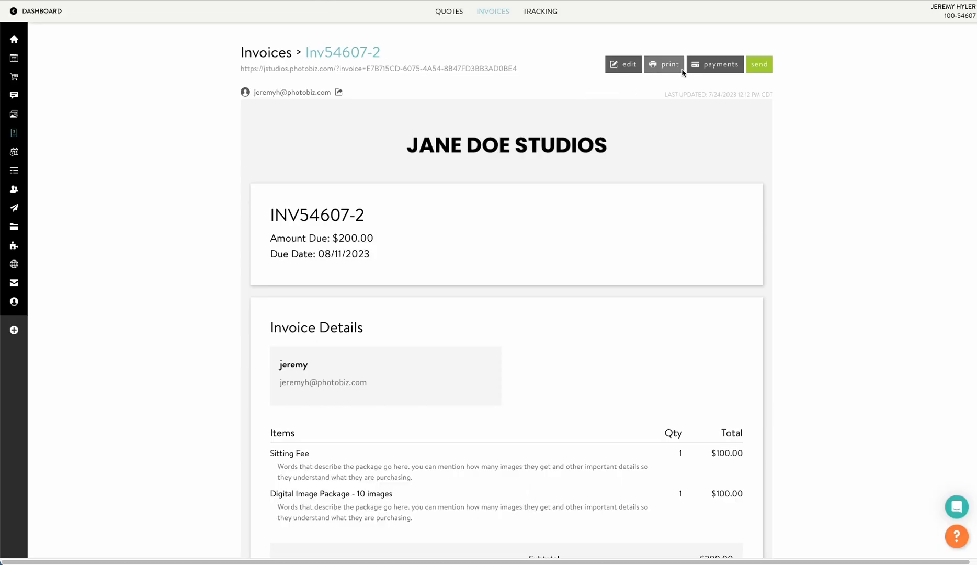
left_click(709, 64)
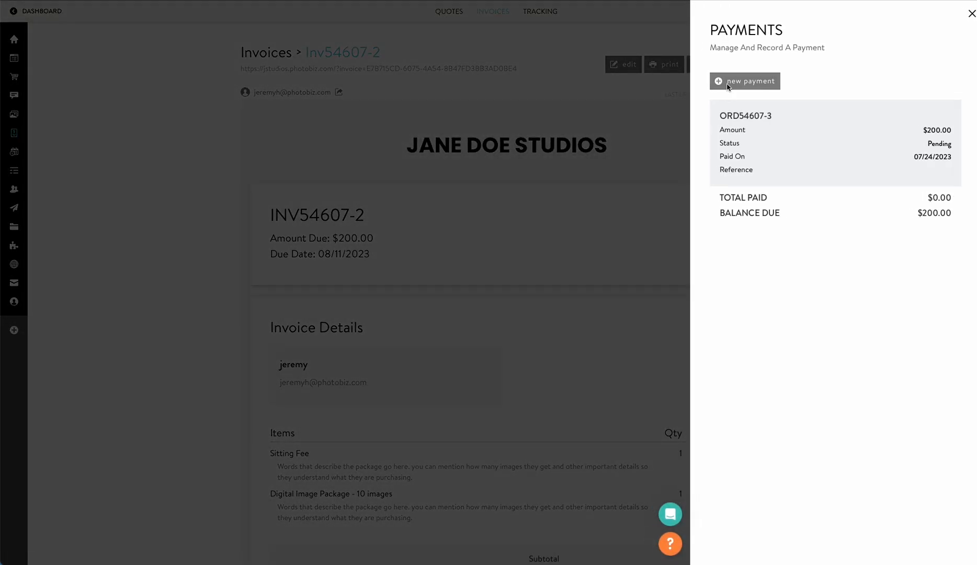
left_click(727, 83)
left_click(732, 129)
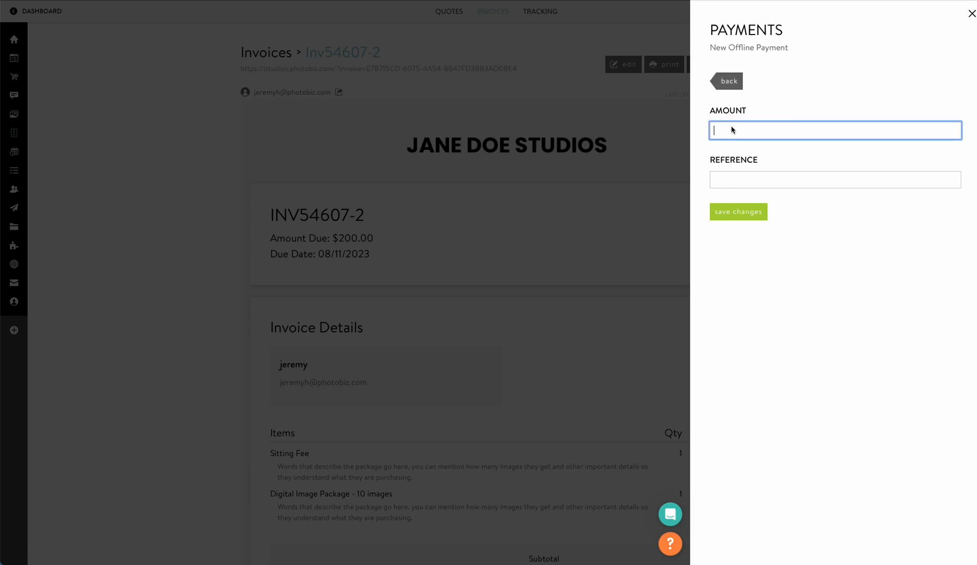
type("50.00")
left_click(733, 180)
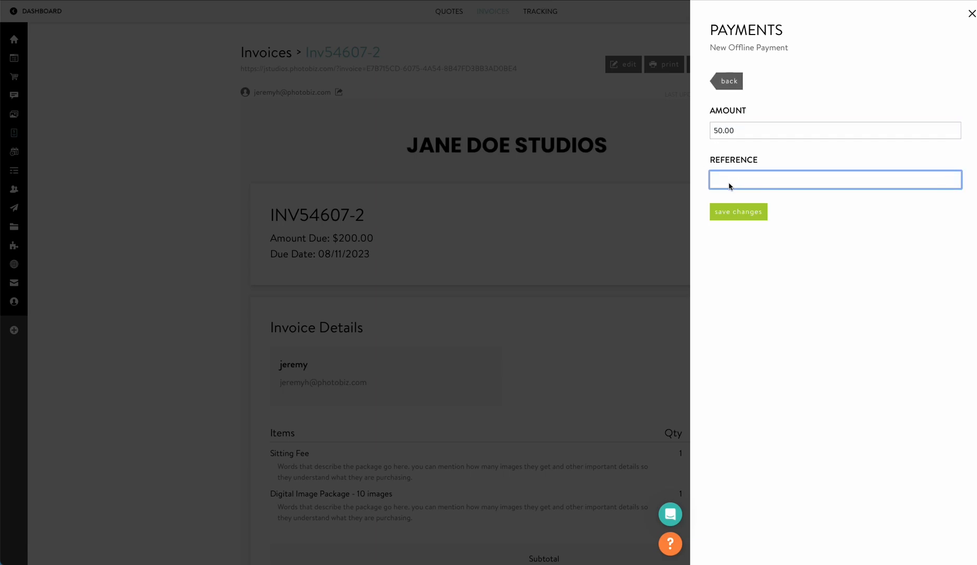
left_click(741, 218)
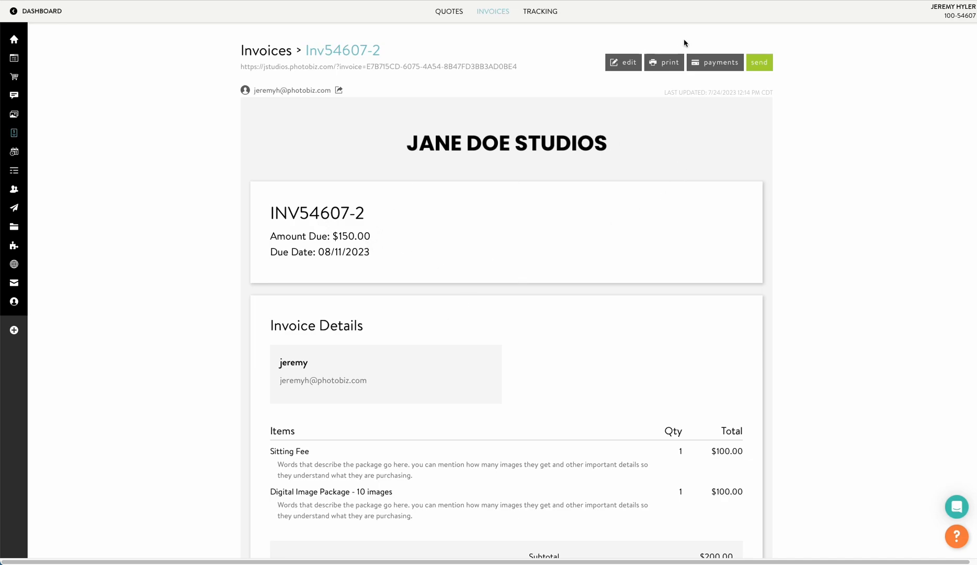
- Record another offline payment of 150.00 on the same invoice and review its previous payments and current balance
left_click(696, 65)
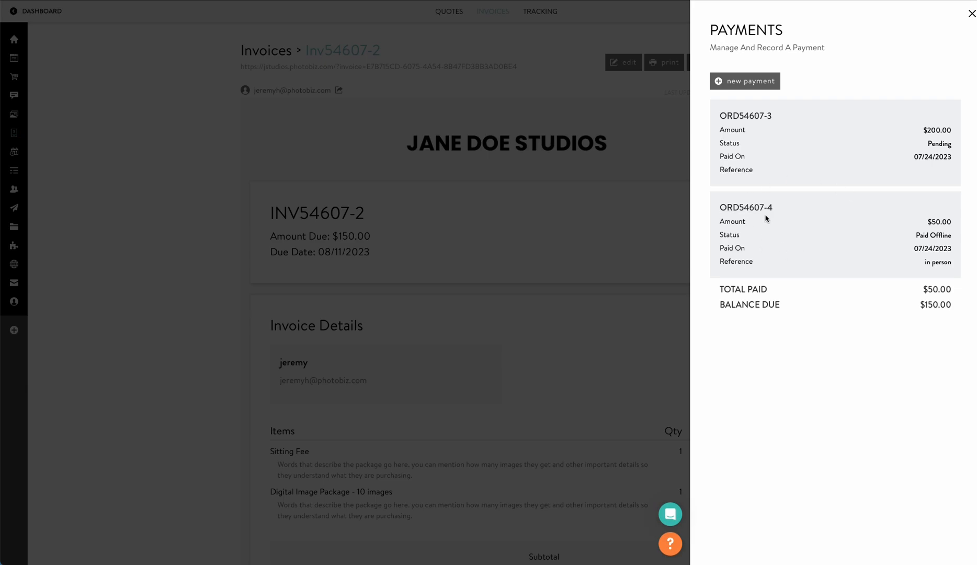
left_click(751, 82)
left_click(730, 134)
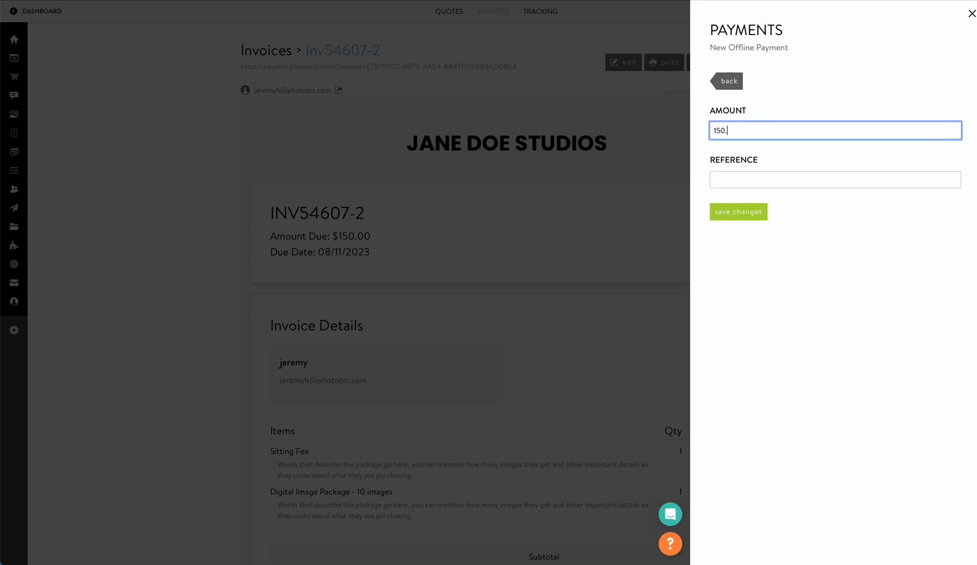
left_click(736, 184)
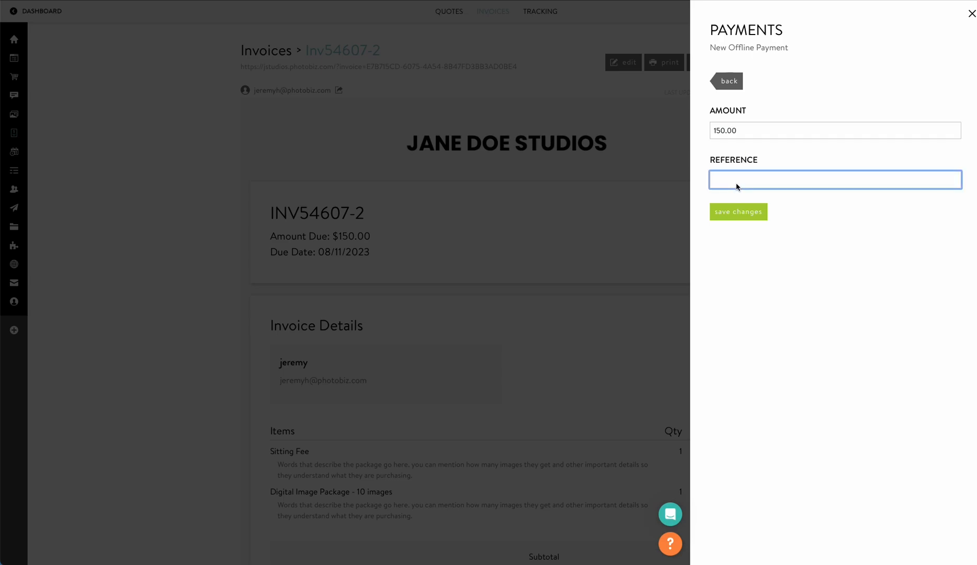
left_click(730, 211)
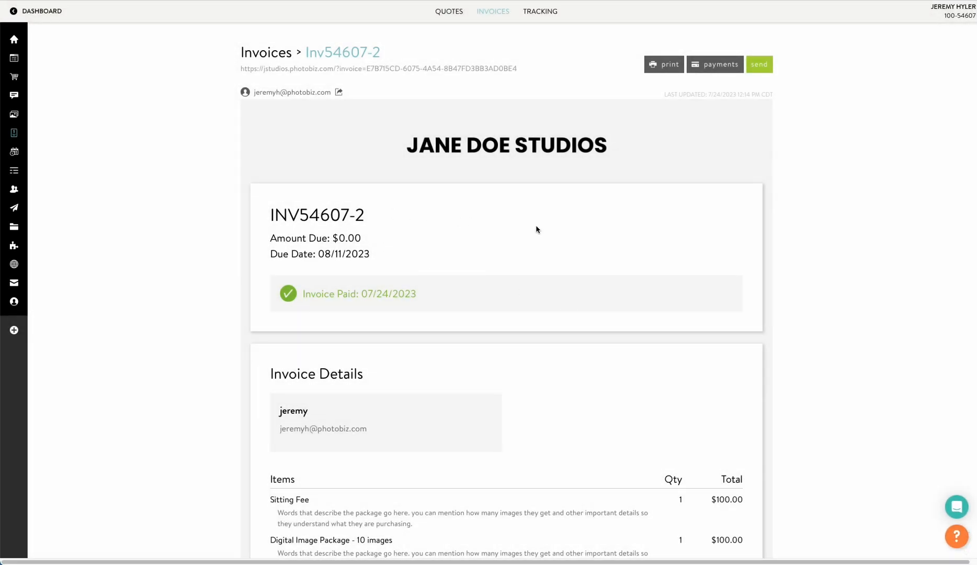
scroll(556, 249, "down", 7)
scroll(554, 247, "up", 7)
scroll(438, 222, "down", 6)
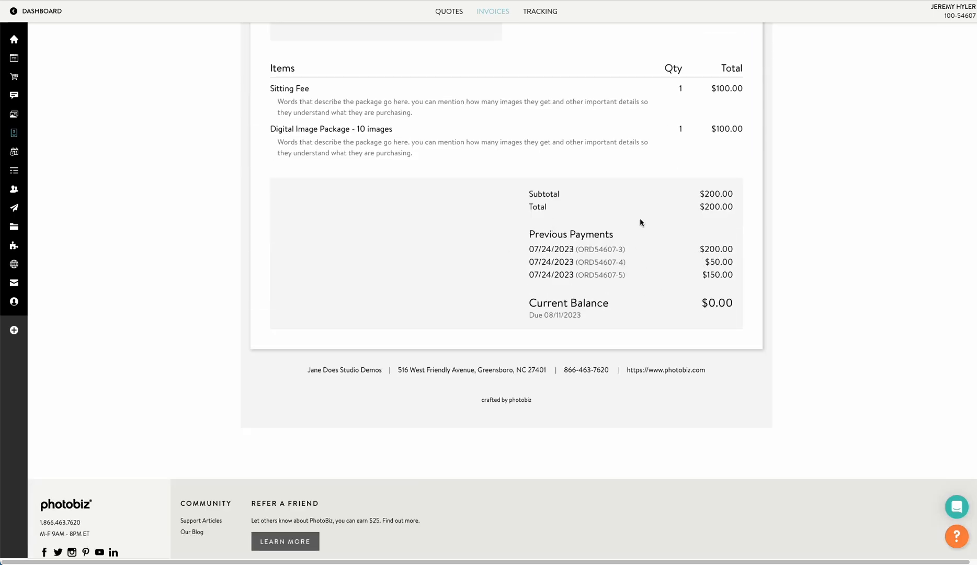
scroll(517, 230, "up", 7)
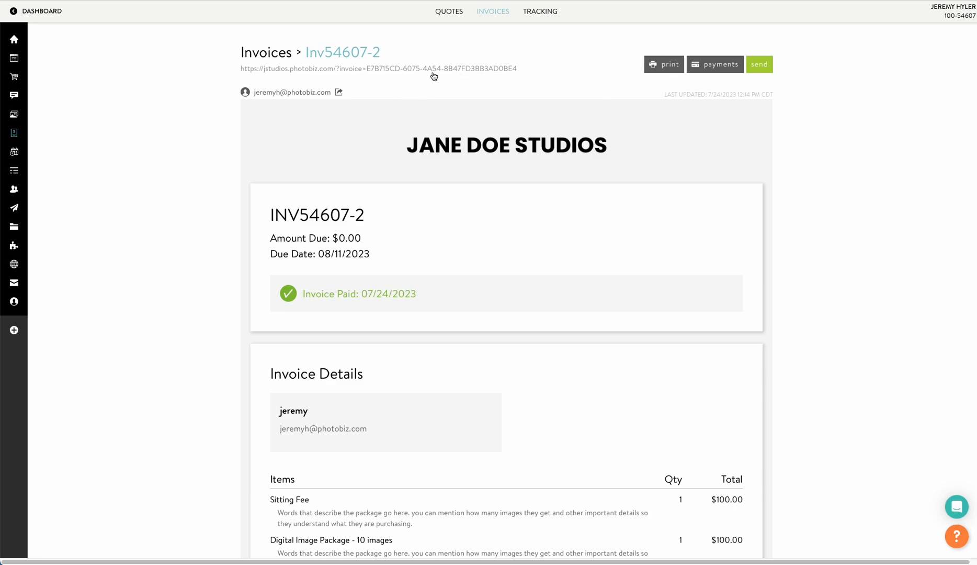
- Search the Quotes & Invoices tracking report for this month's invoices and examine the available status filters
left_click(539, 13)
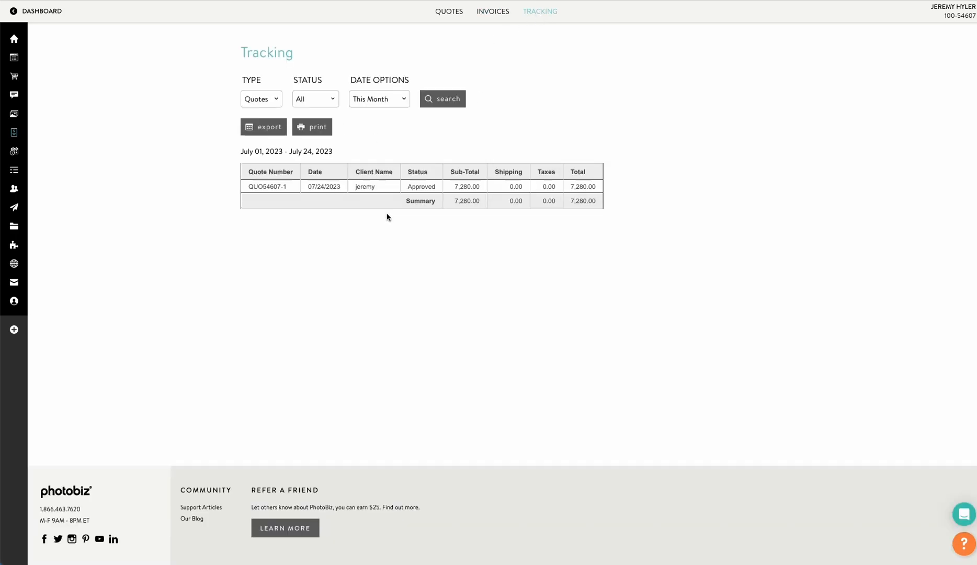
left_click(259, 98)
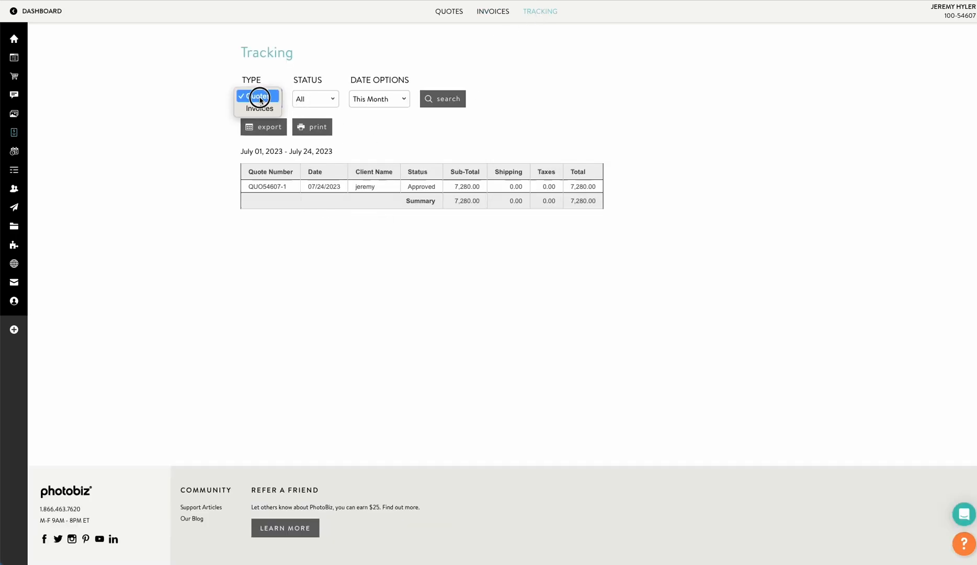
left_click(259, 109)
left_click(439, 99)
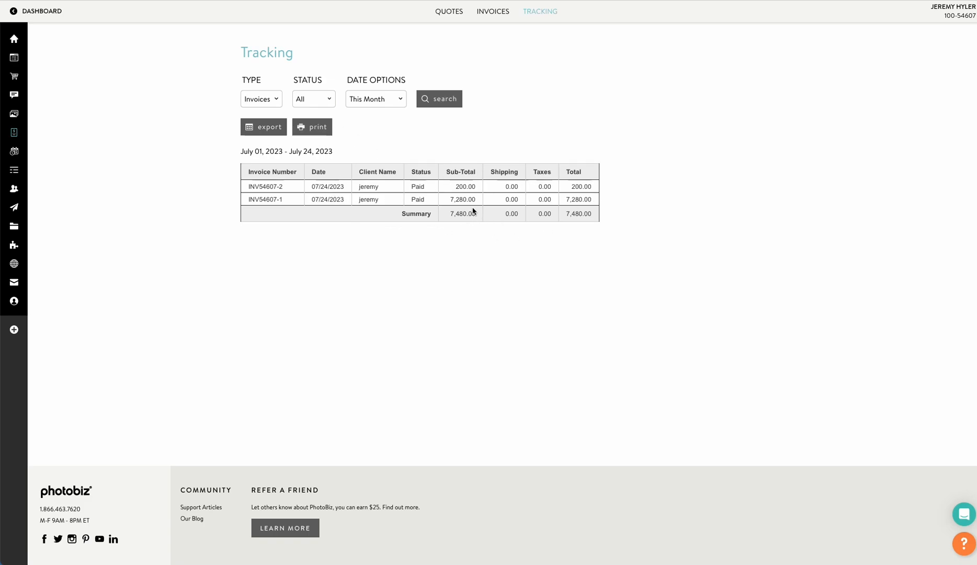
left_click(313, 103)
left_click(393, 129)
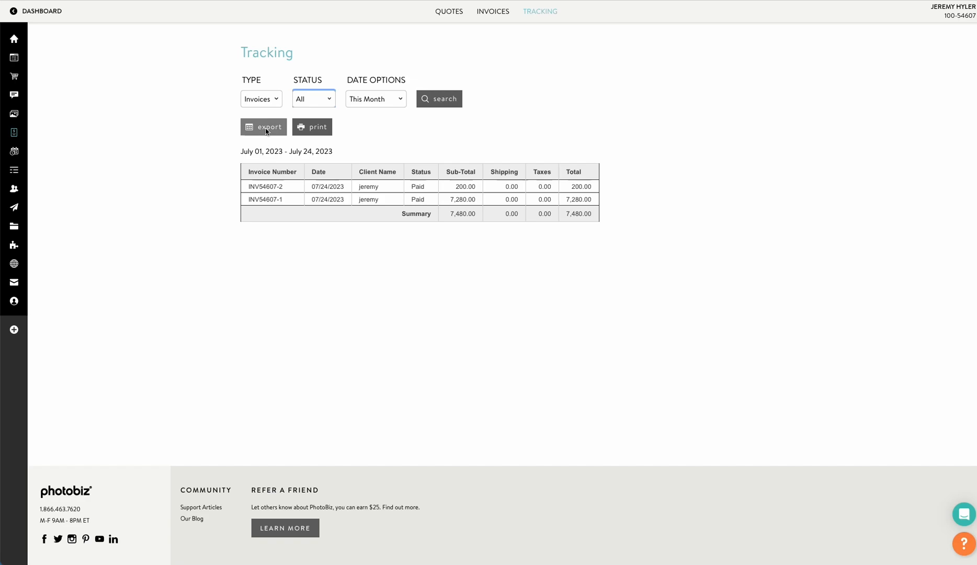
- Examine the 2023 sales chart on the Ecommerce tracking dashboard and return to the quotes list
mouse_move(16, 74)
left_click(45, 76)
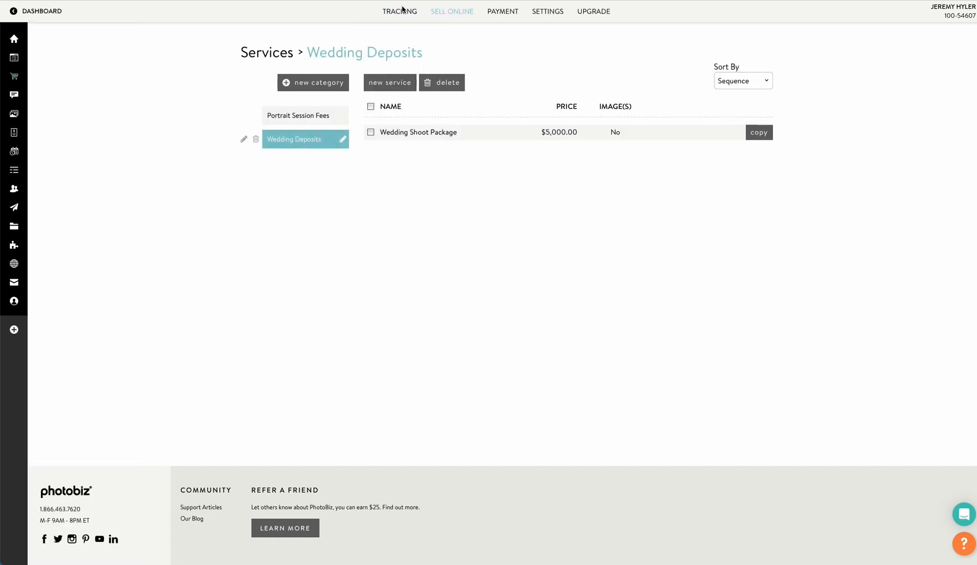
mouse_move(404, 11)
left_click(400, 35)
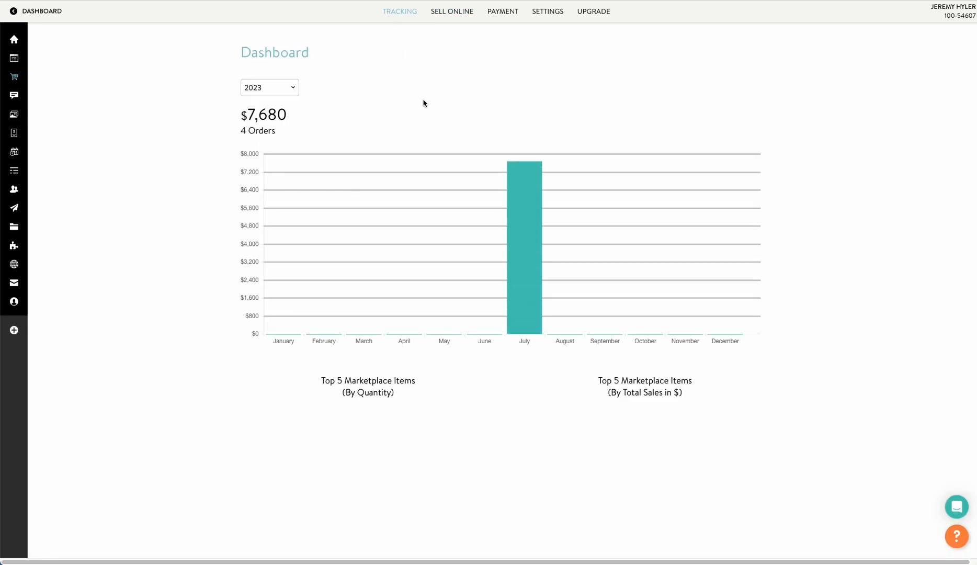
mouse_move(523, 228)
mouse_move(33, 156)
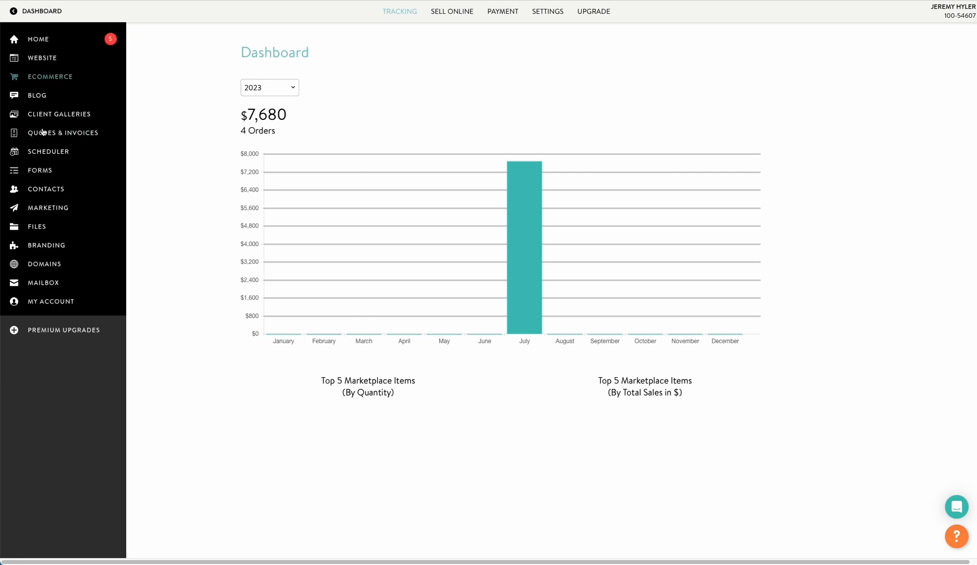
left_click(44, 132)
left_click(440, 10)
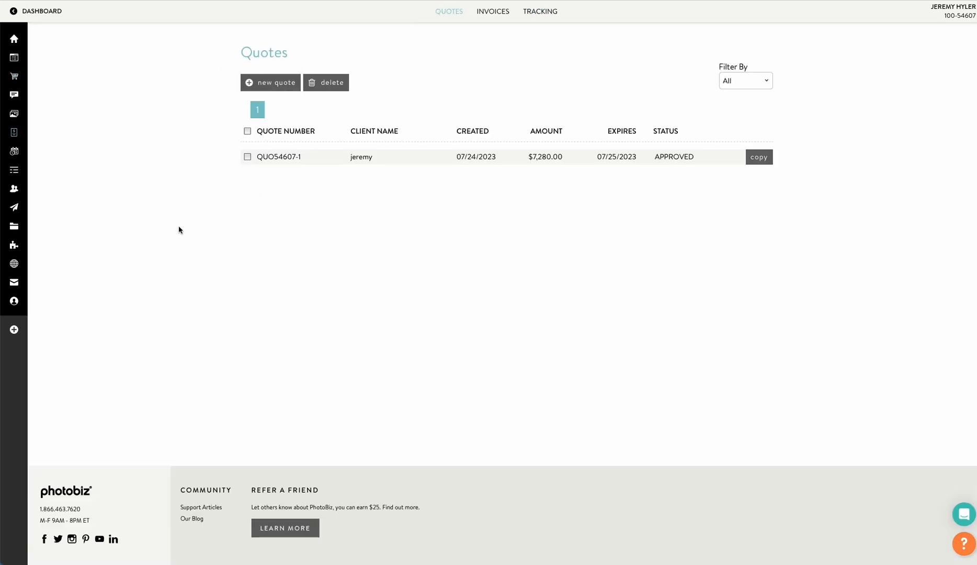